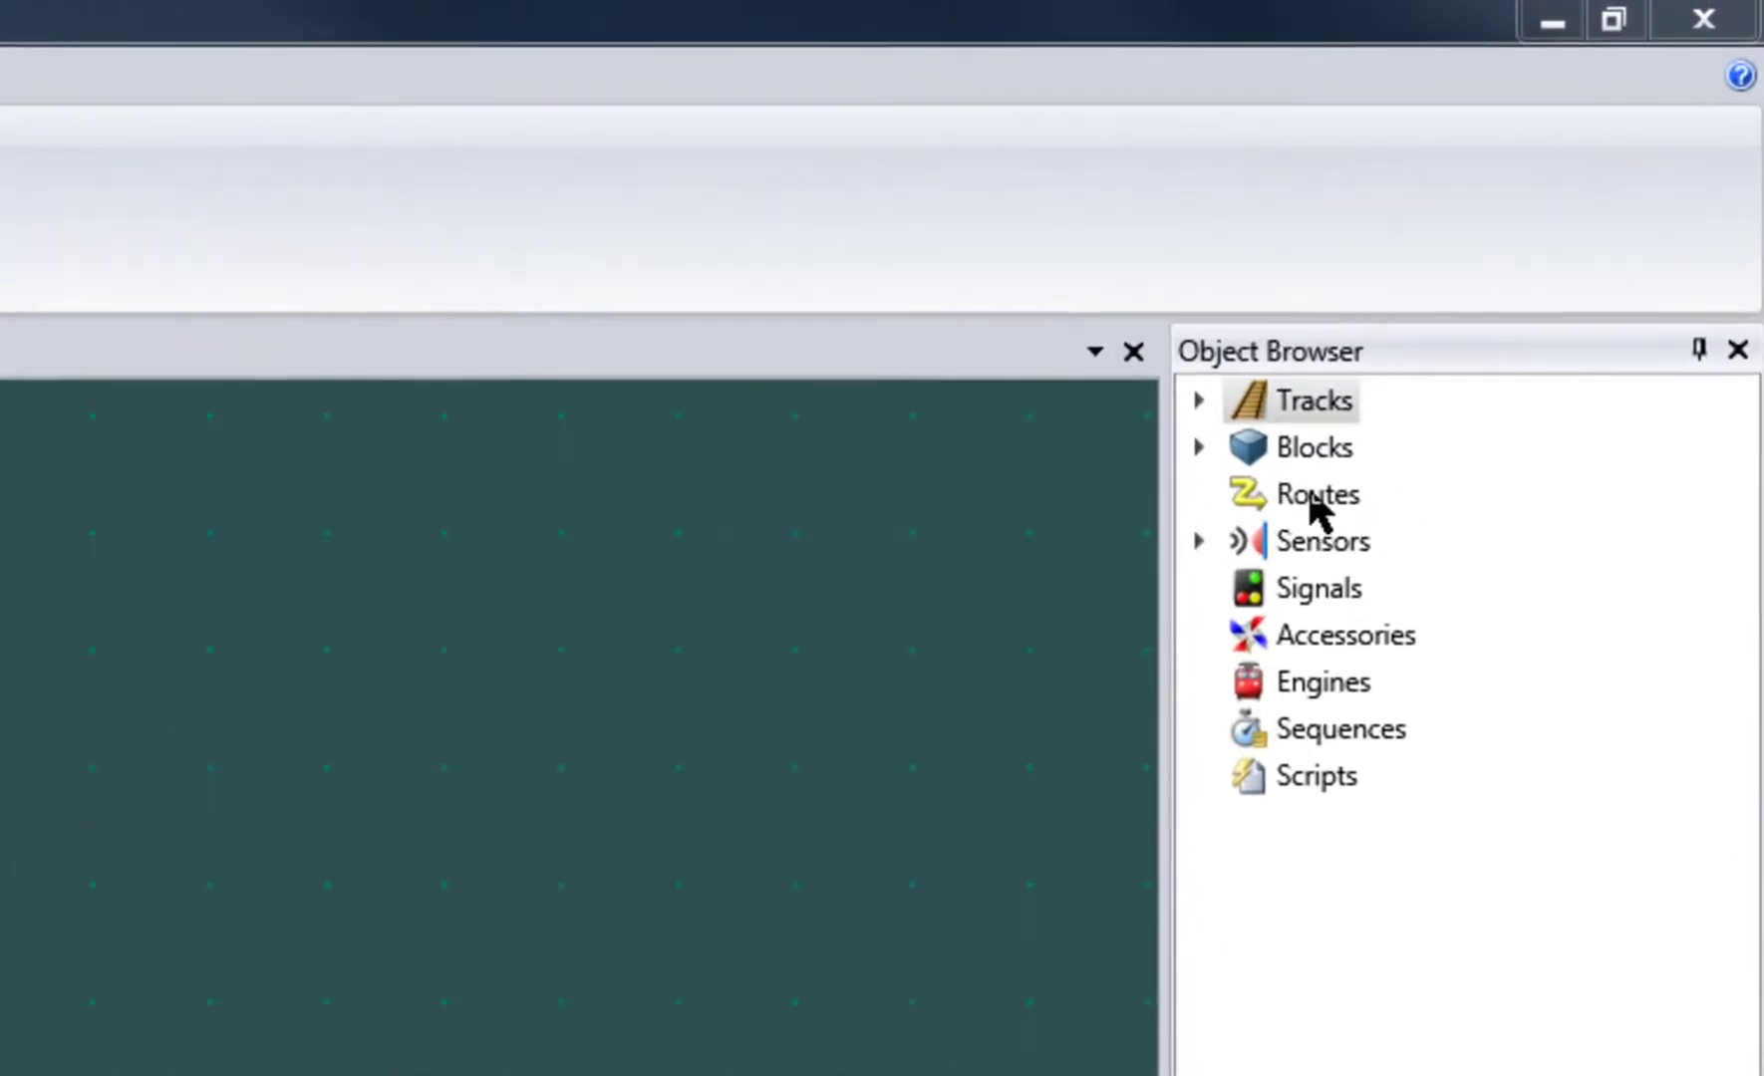
- Add a route and assign it the tracks from the passing siding's left end, along the layout's left side, to the dead-end spur
right_click(1312, 503)
click(1355, 523)
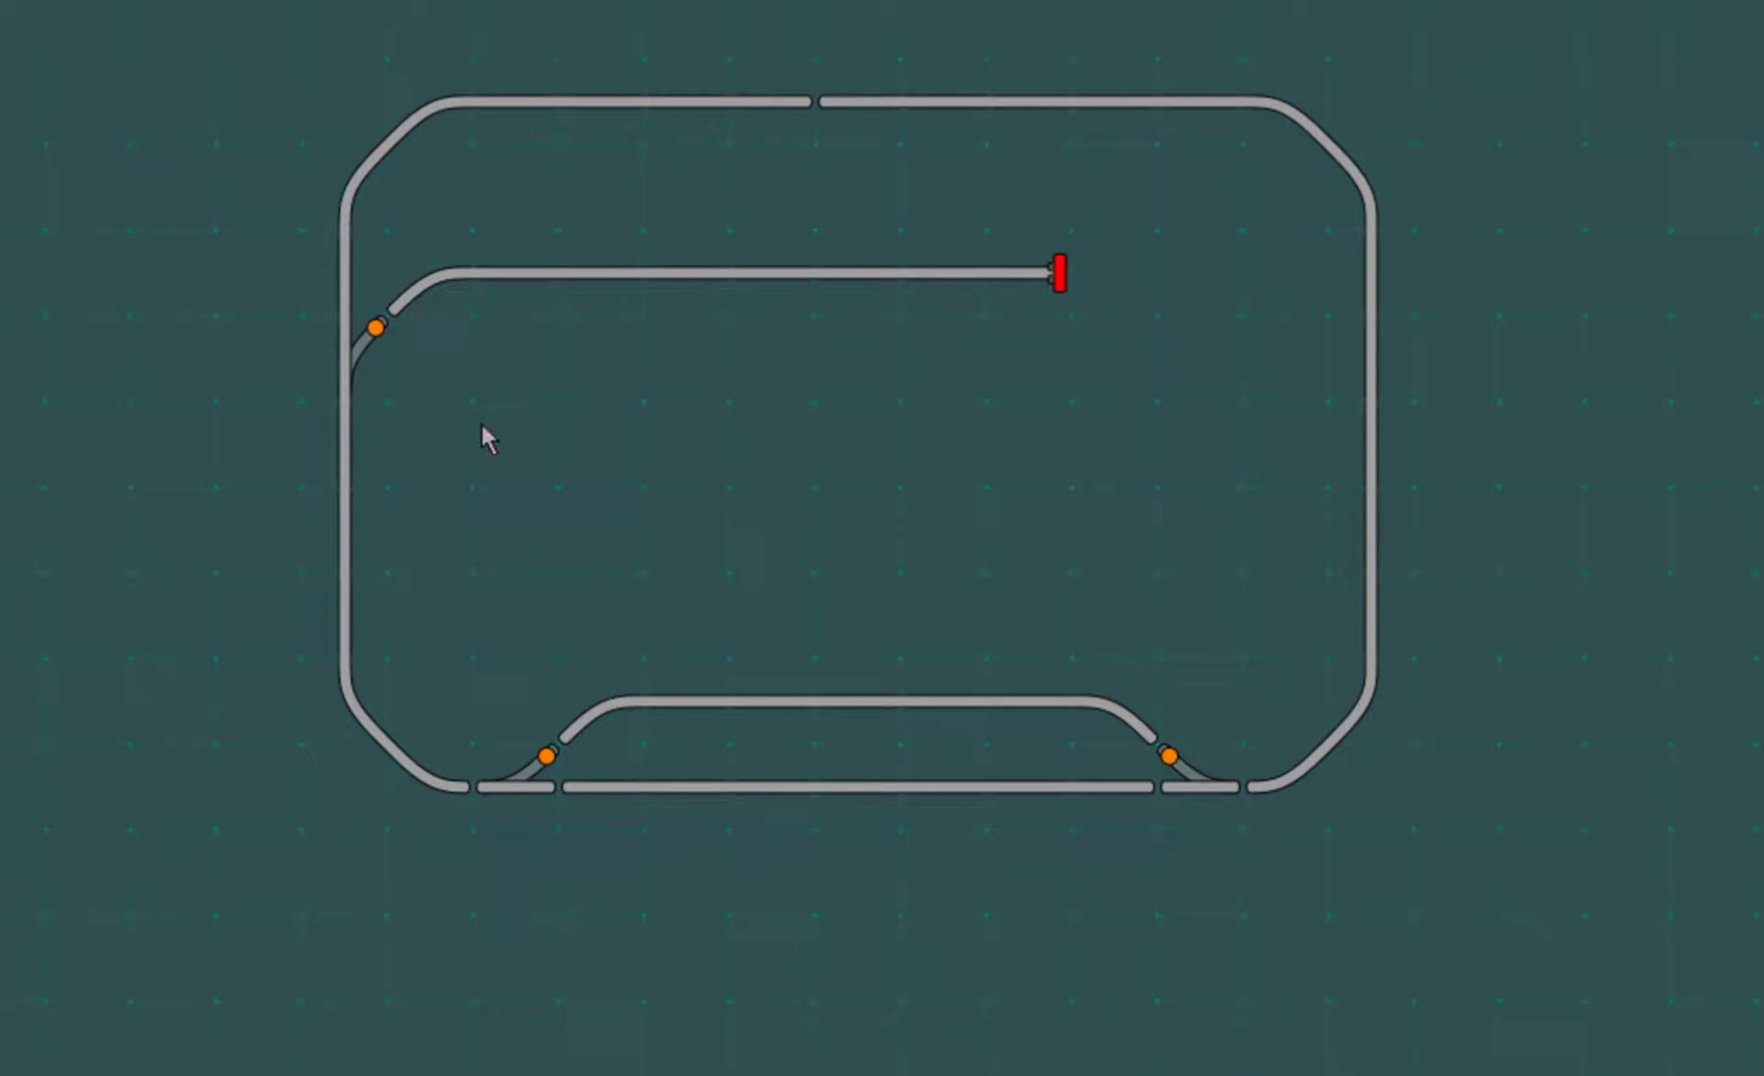
right_click(614, 709)
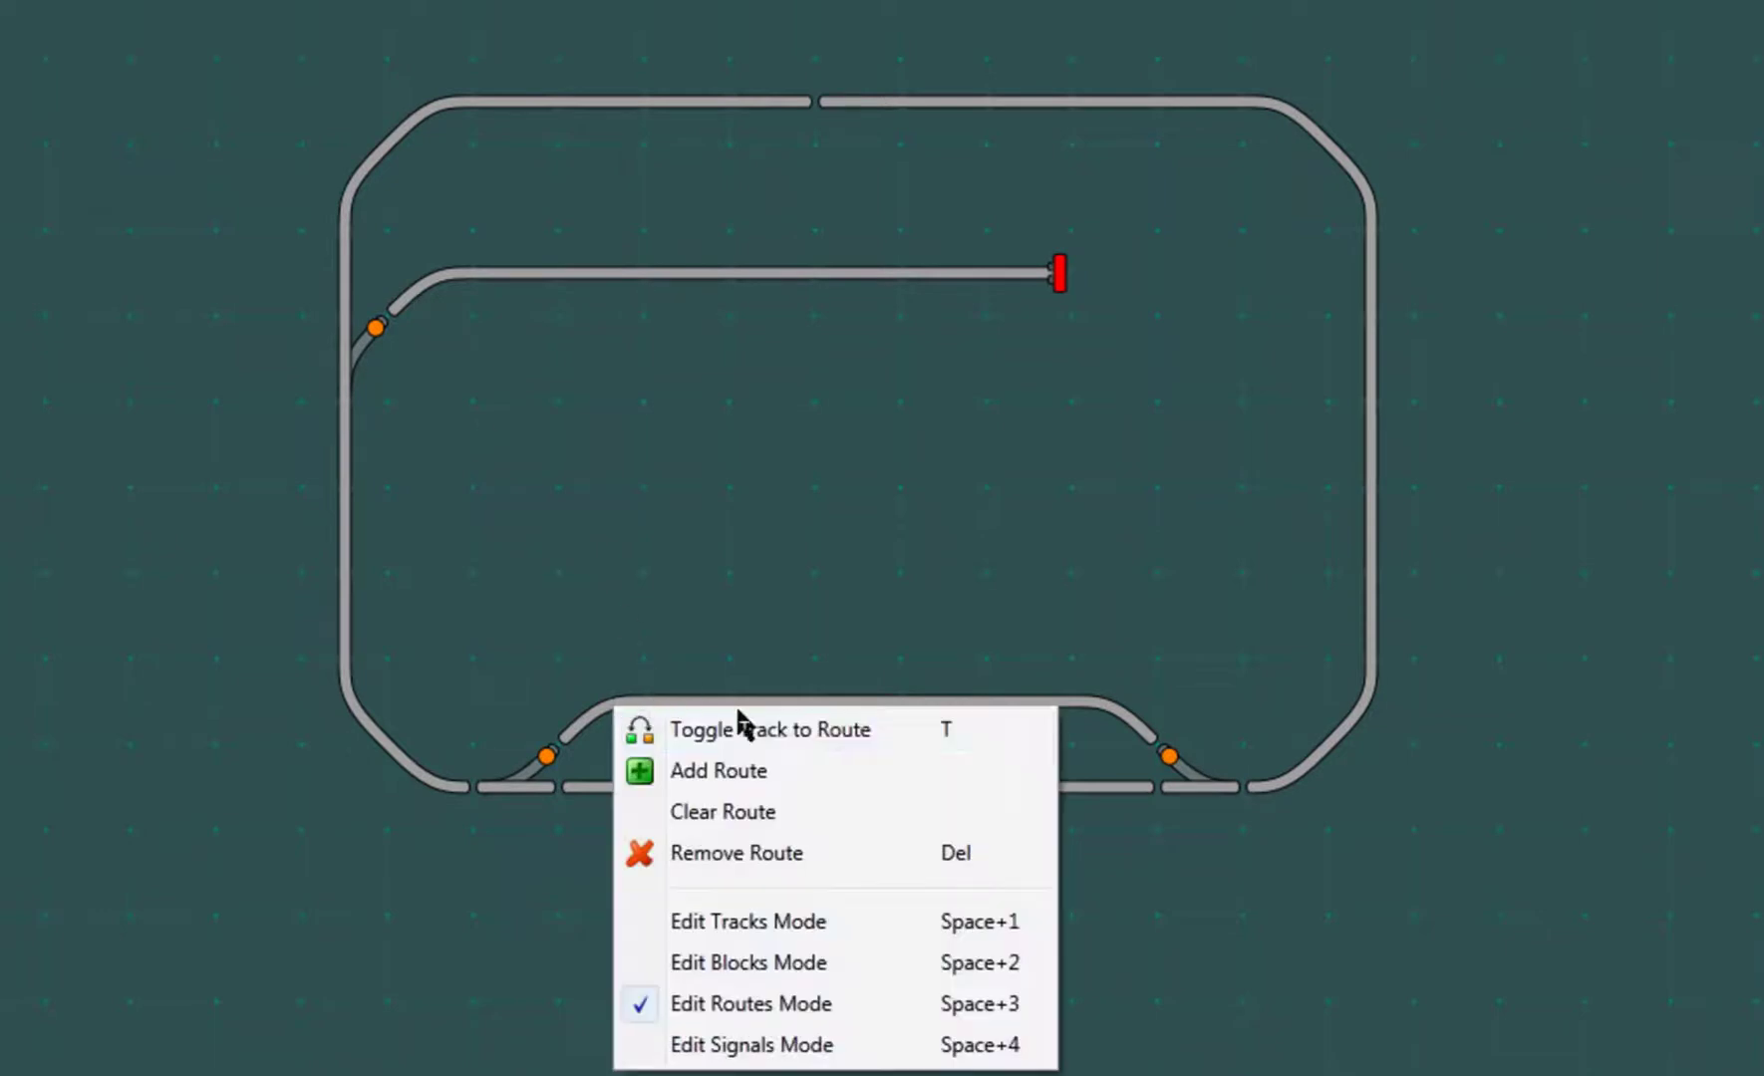
click(781, 734)
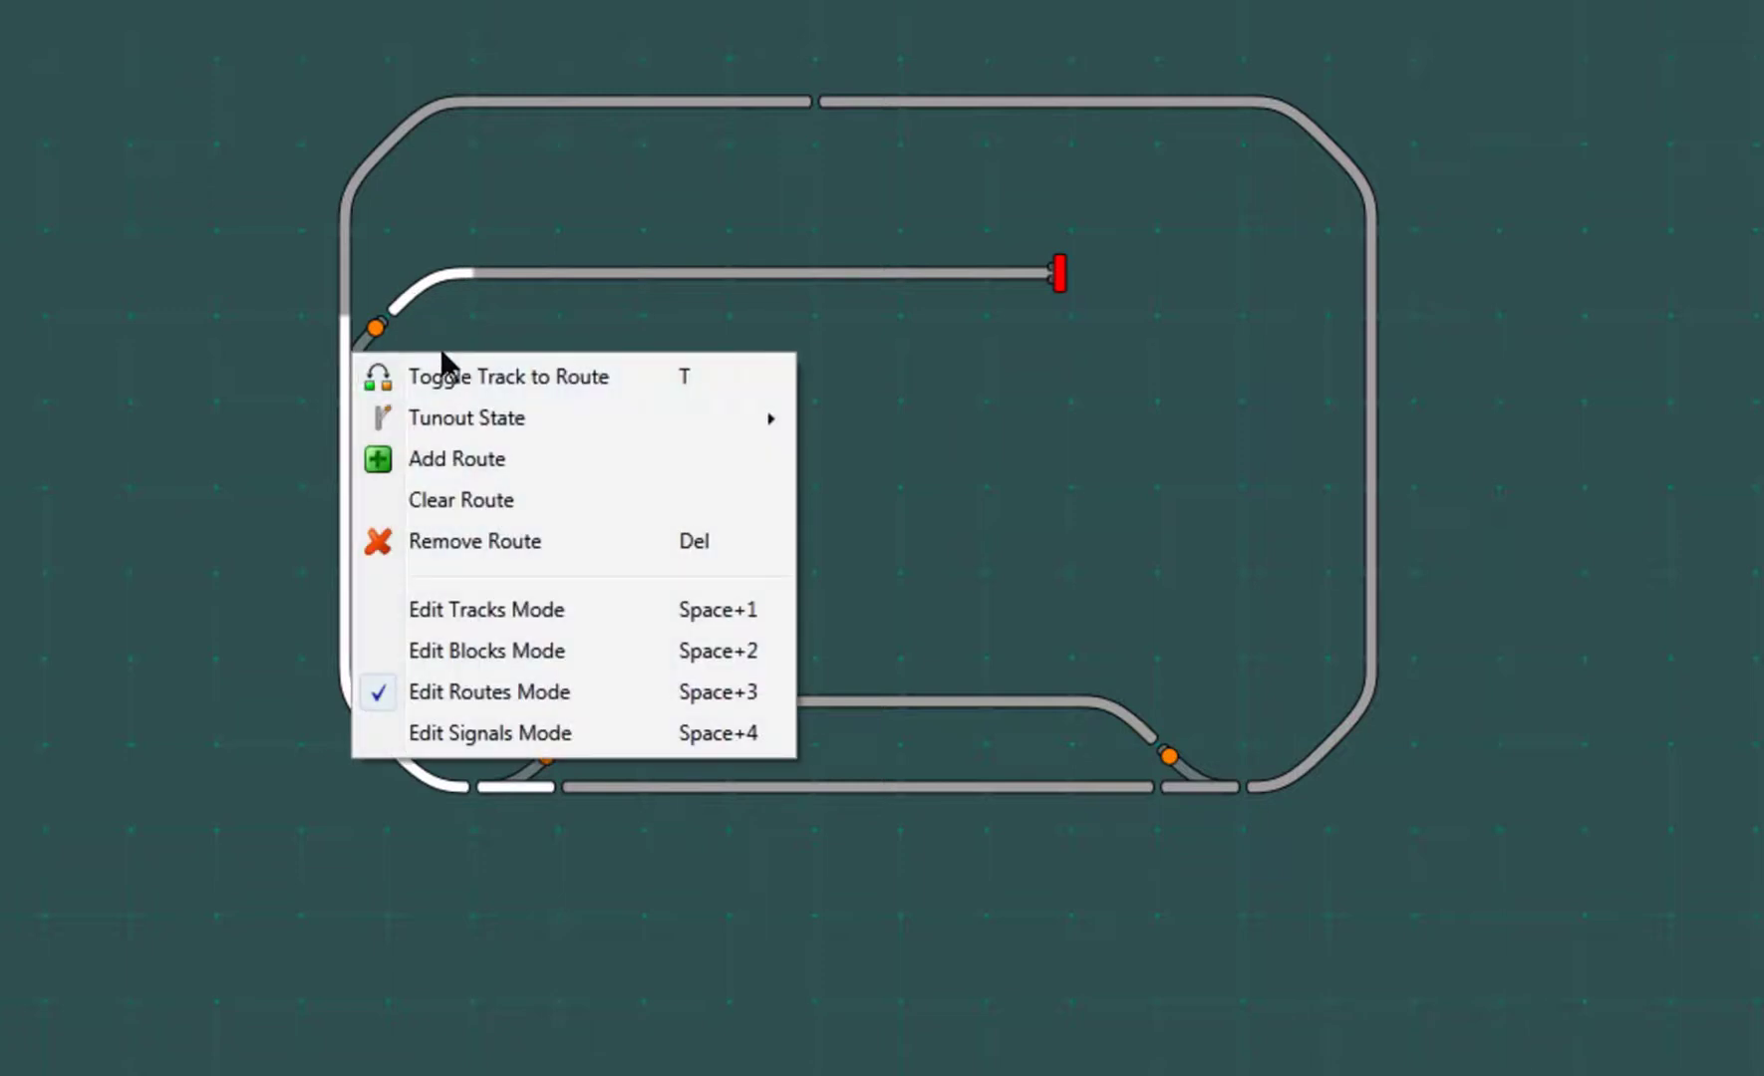
- Set the route's two turnouts, at the spur and at the passing siding's left end, to the Diverging state
mouse_move(768, 418)
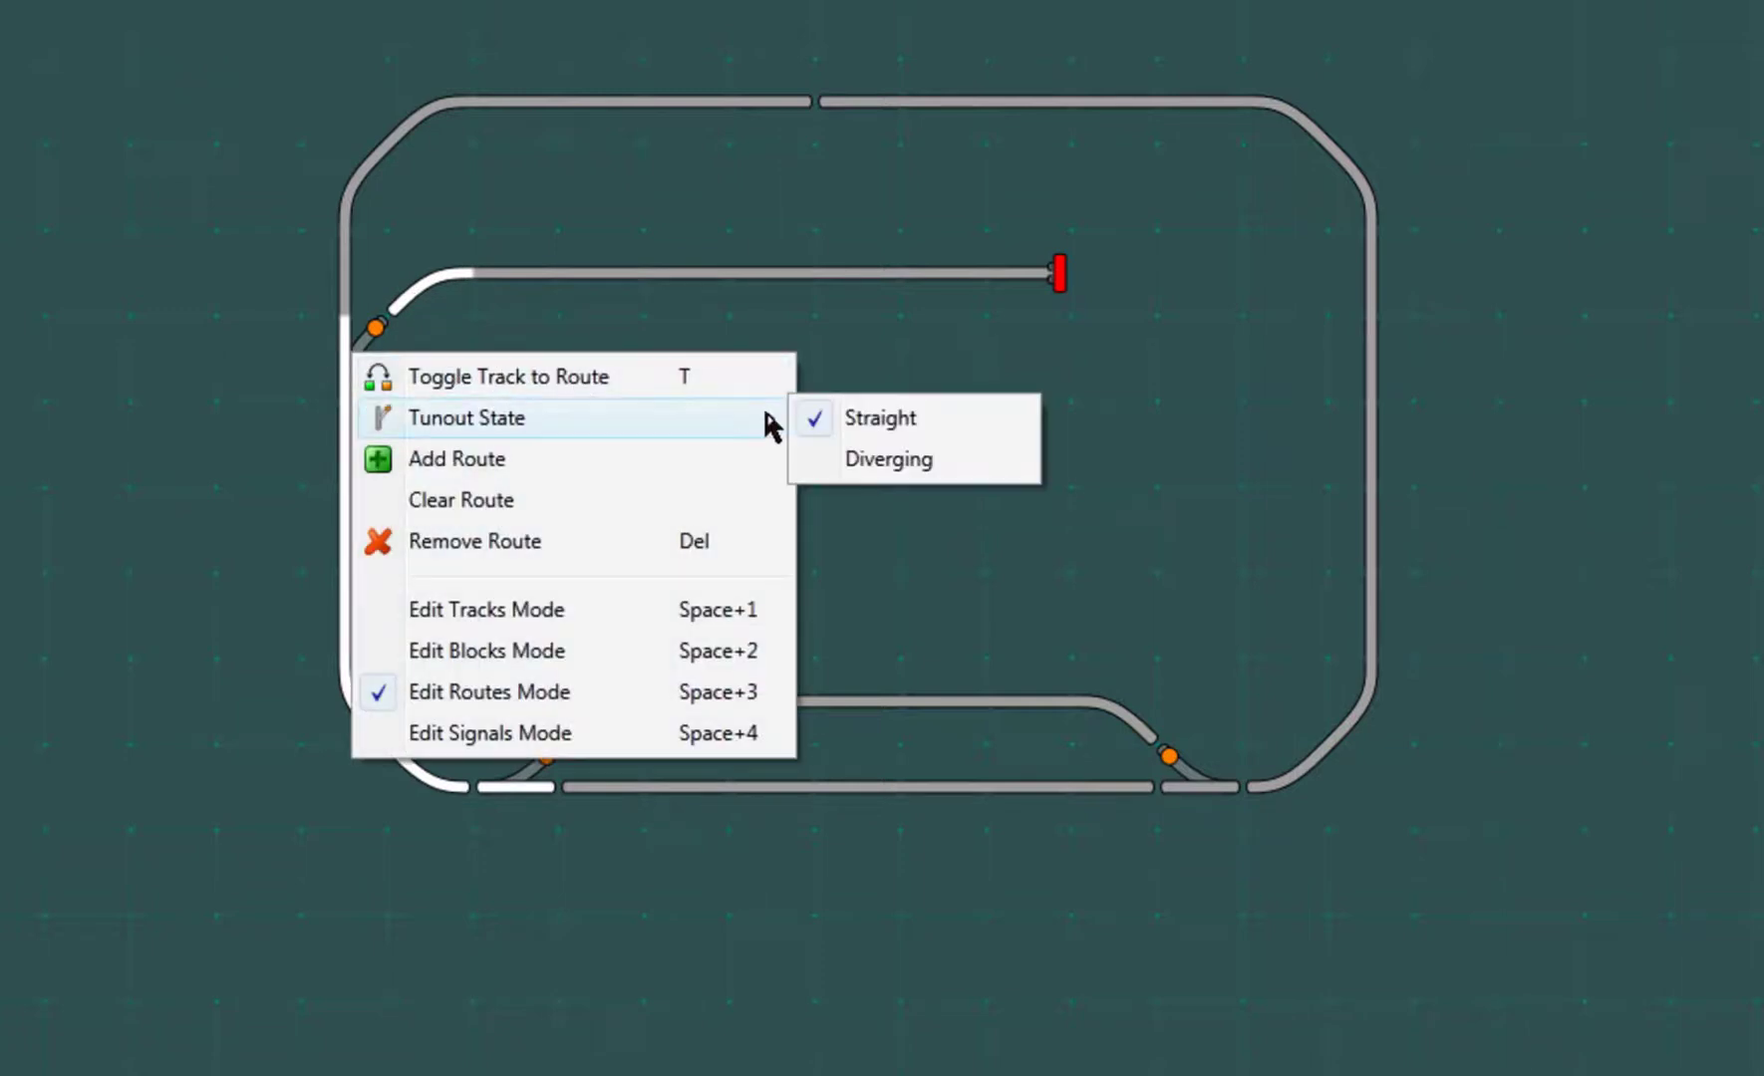
click(855, 466)
right_click(528, 775)
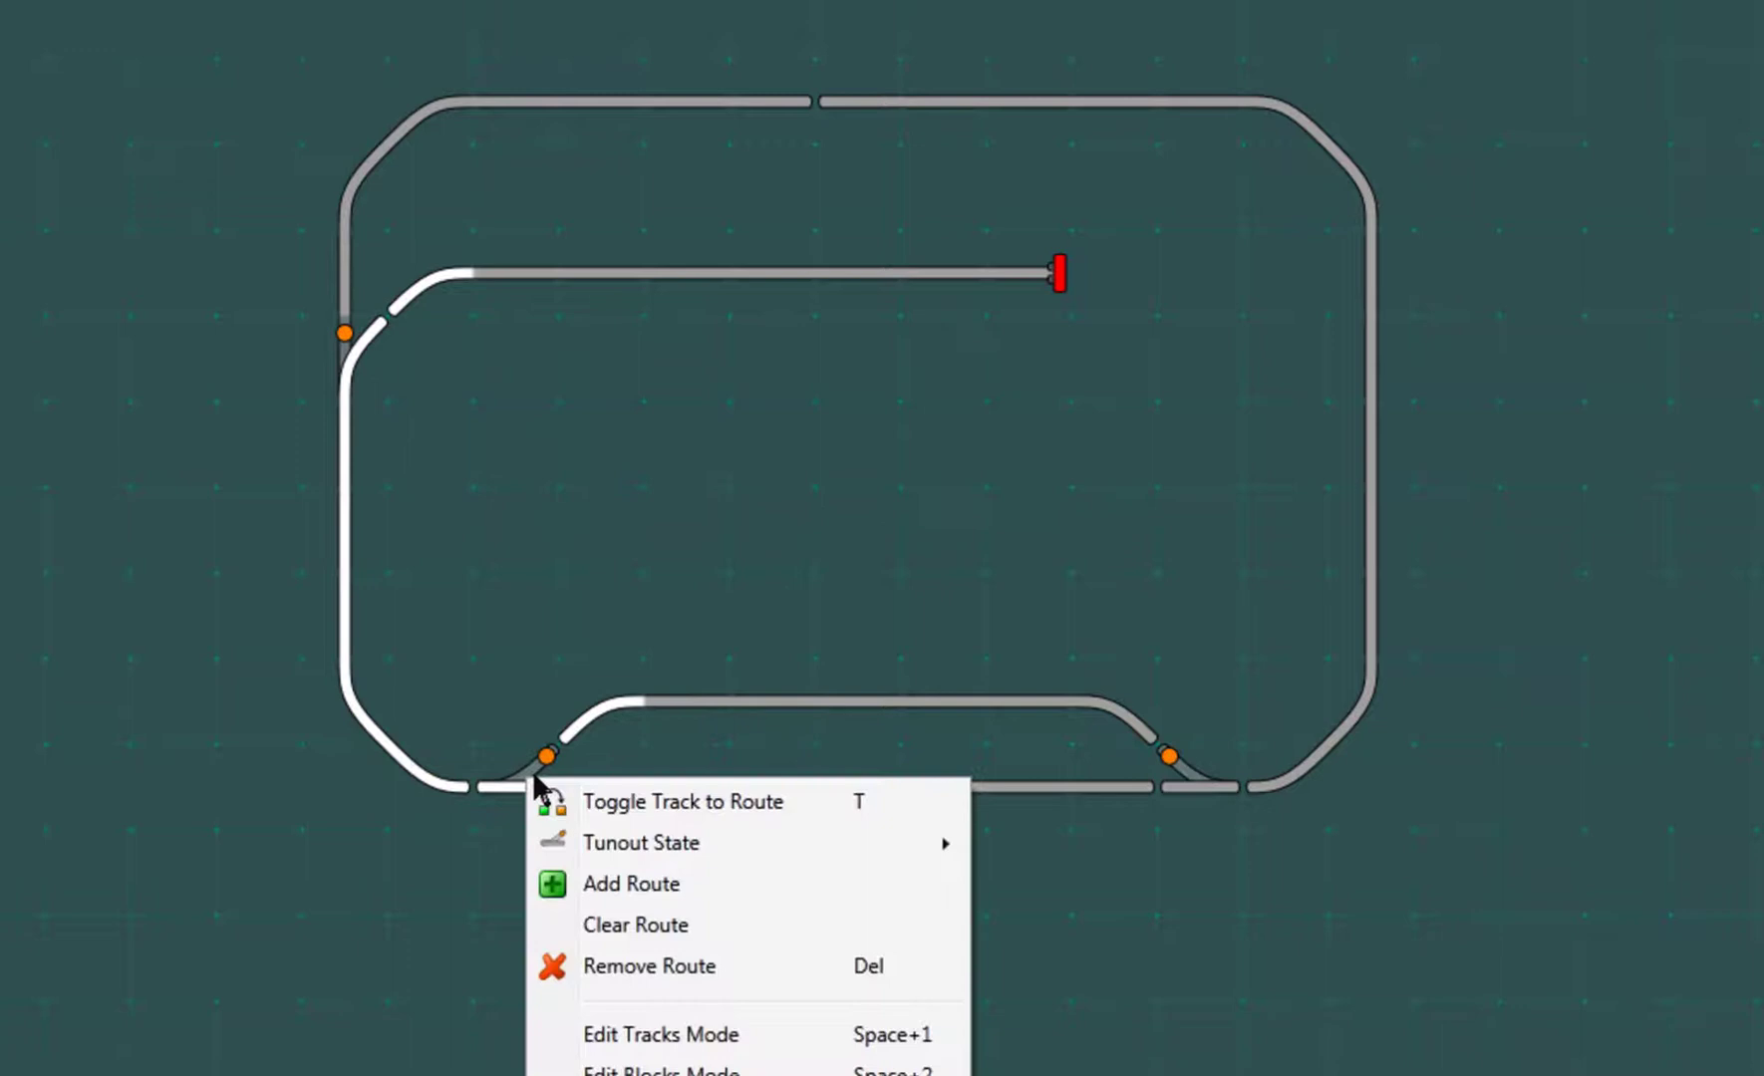
mouse_move(862, 843)
click(1053, 885)
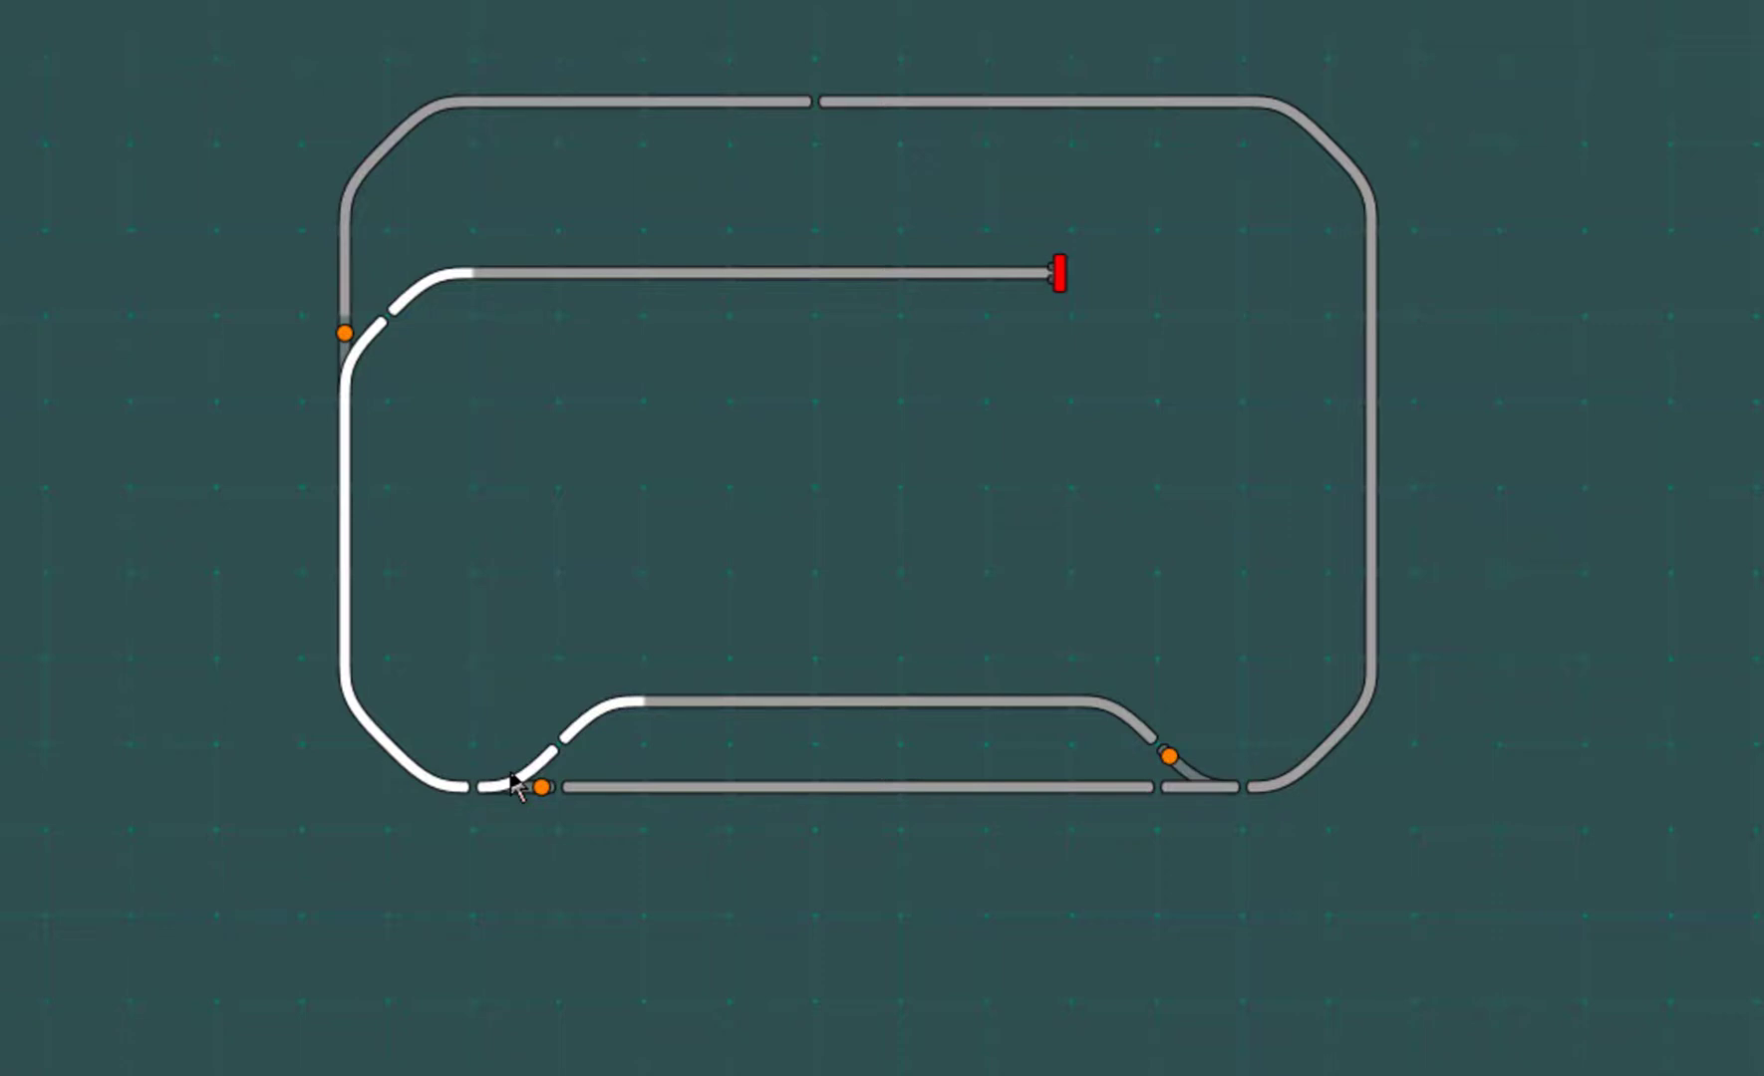
- Add a second route along the left main line, passing straight through the same two turnouts
right_click(621, 460)
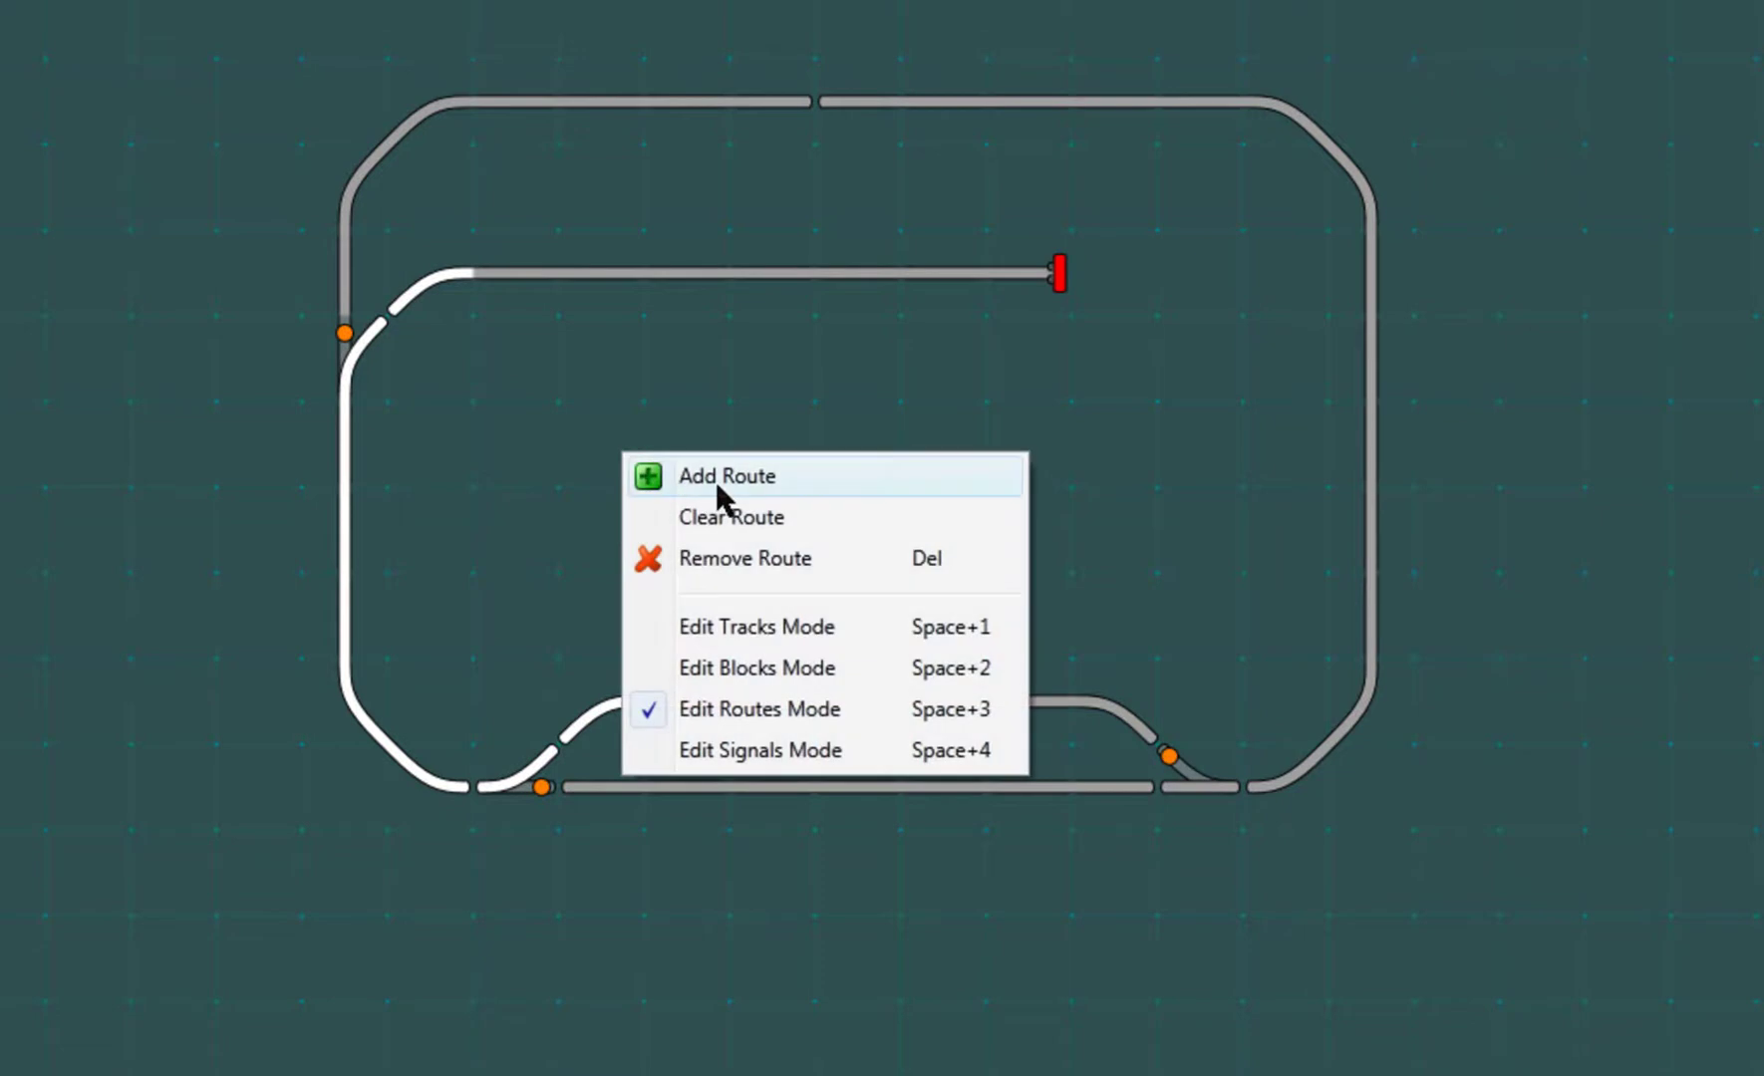
click(747, 476)
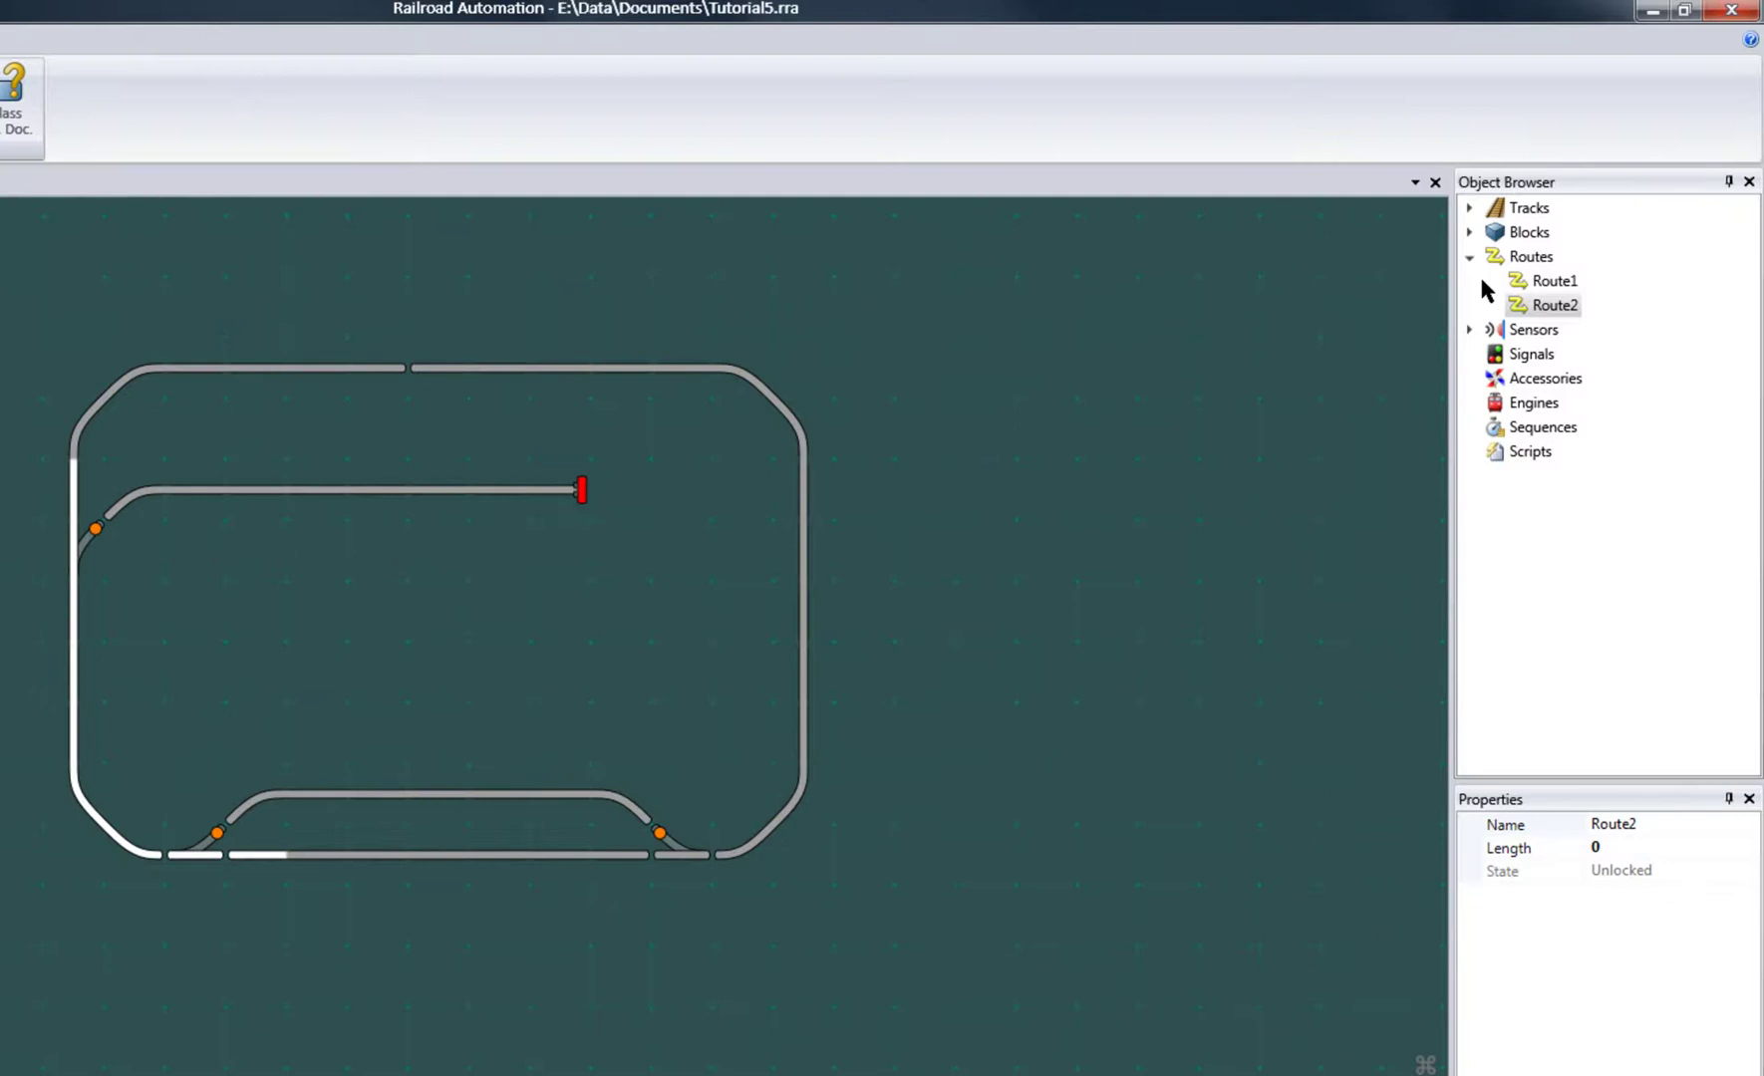
- Compare the track paths and turnout states of Route1 and Route2 by selecting them alternately in the object list
click(1529, 280)
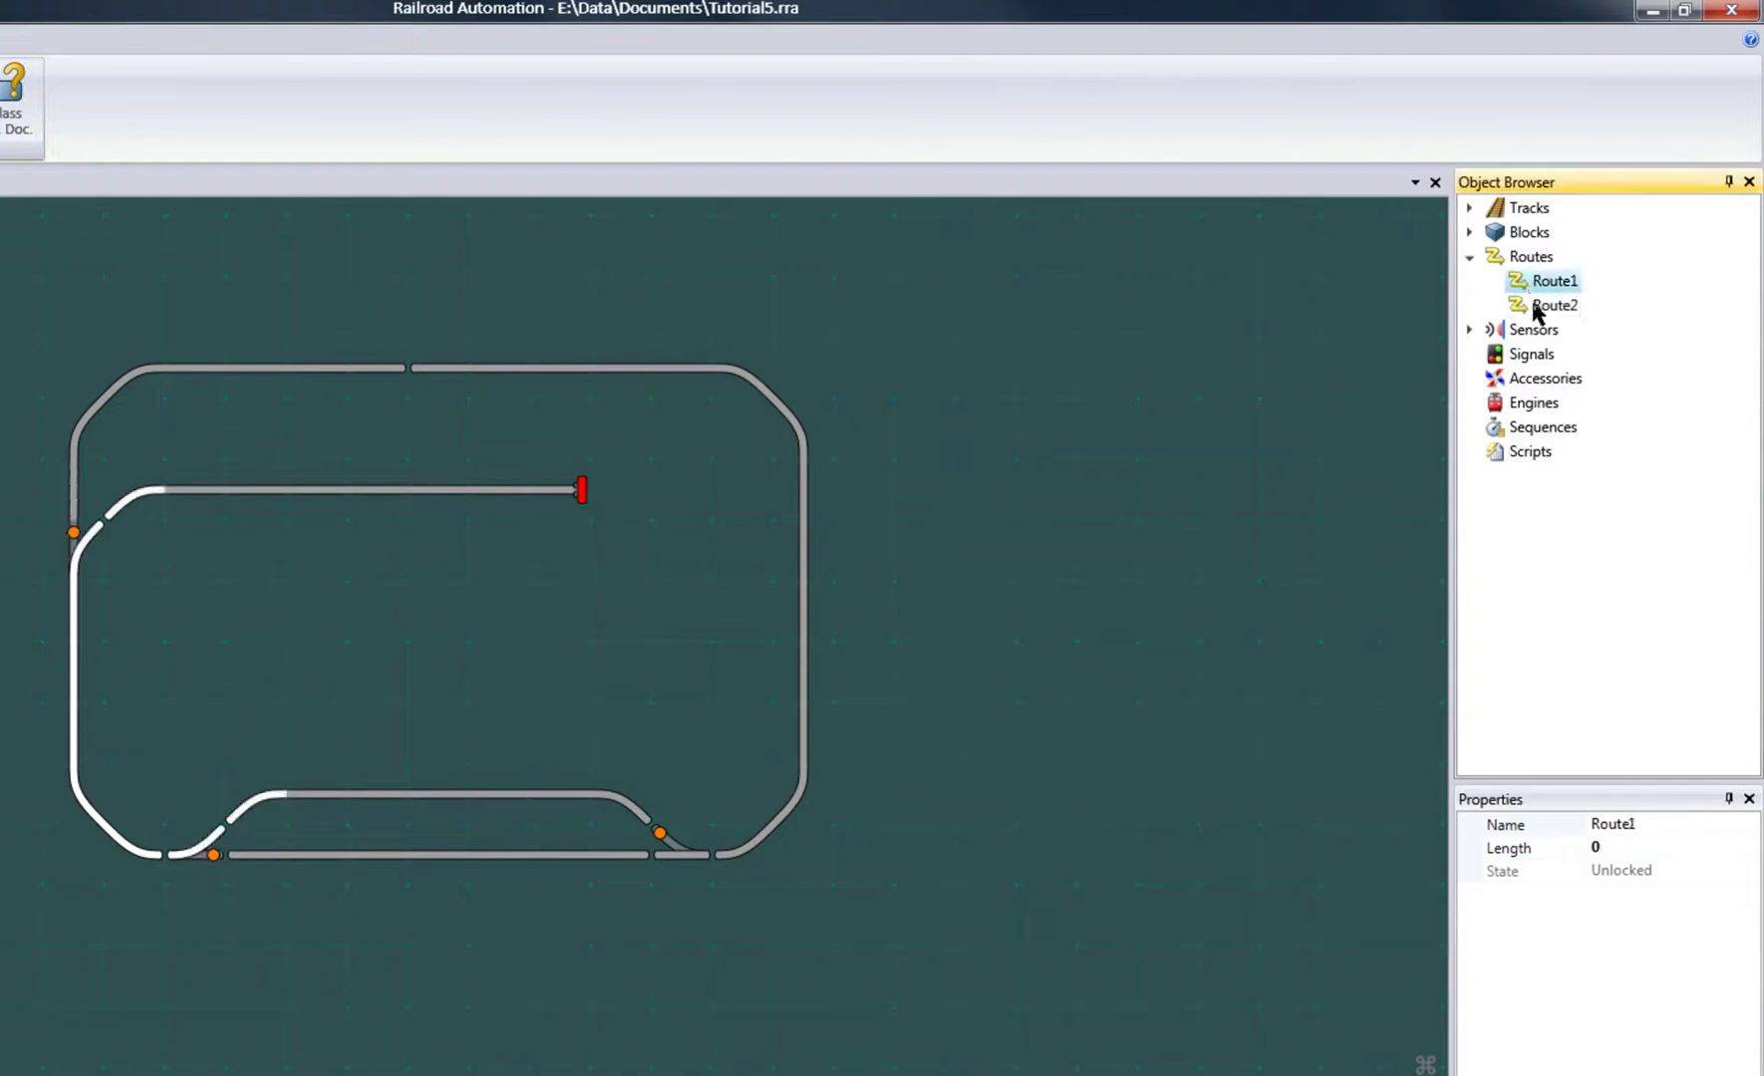
click(1545, 304)
click(1542, 285)
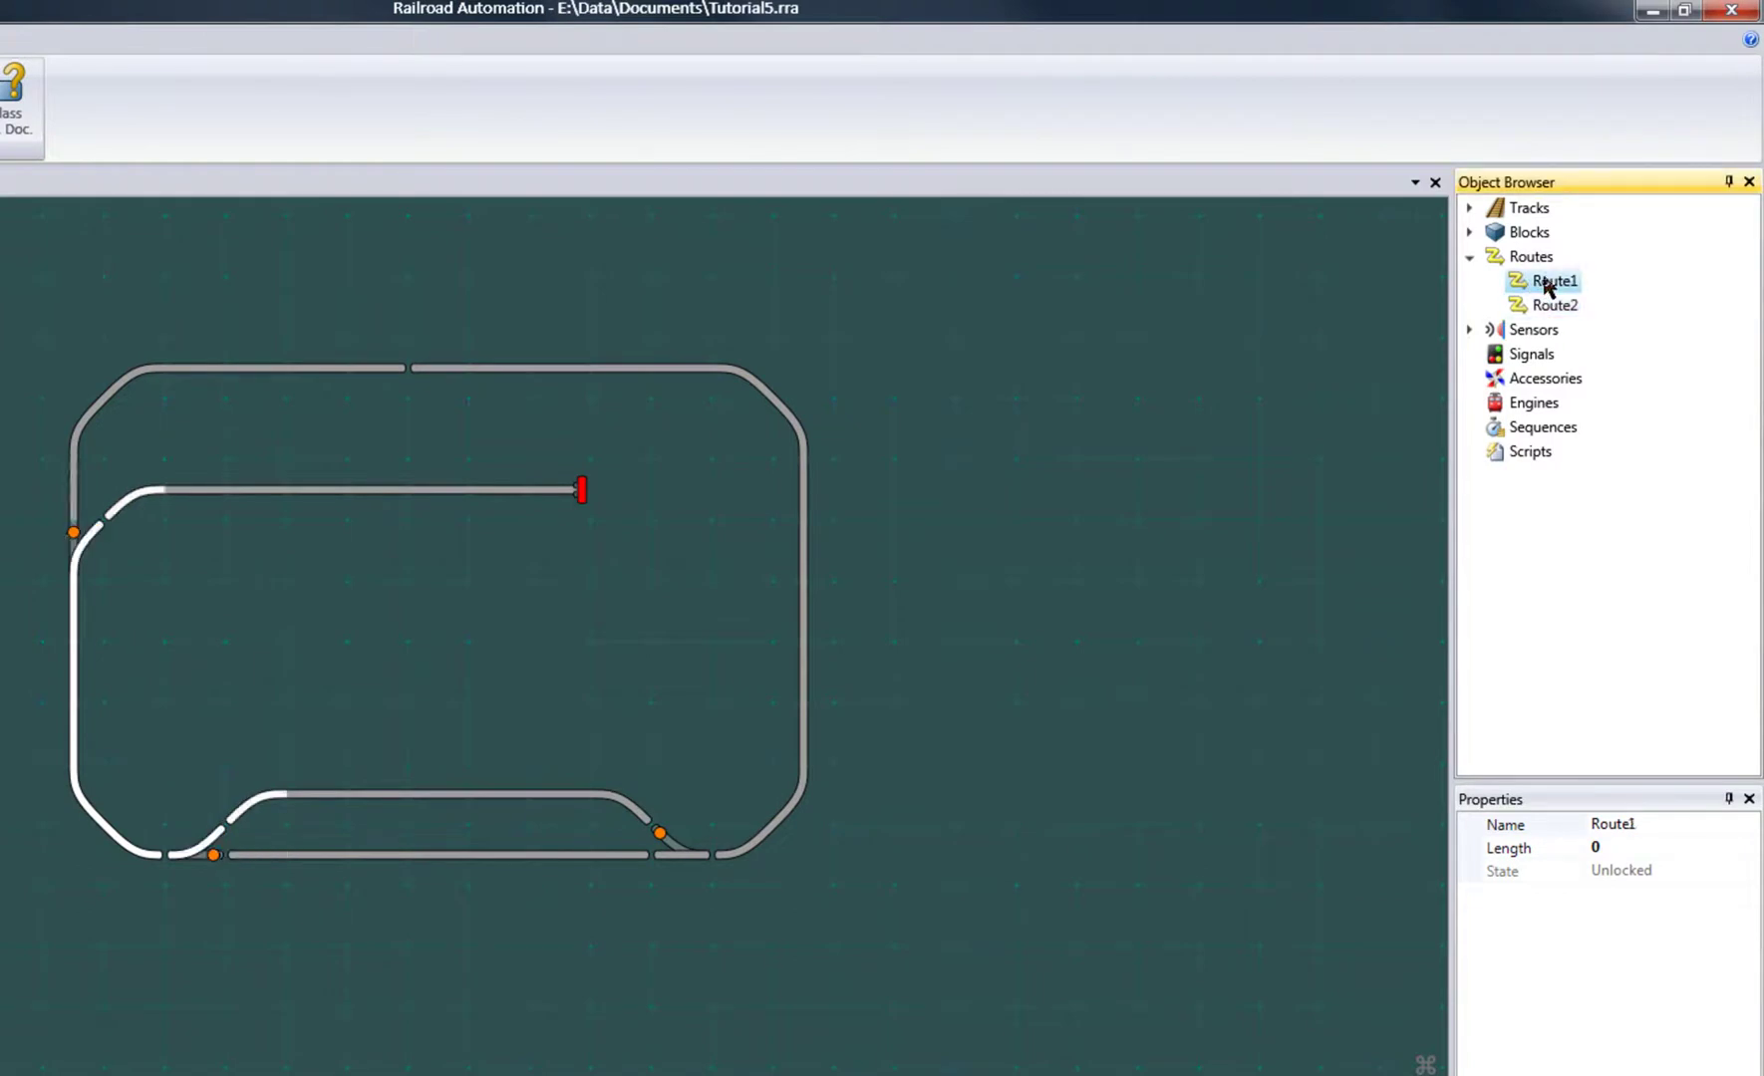
click(1545, 309)
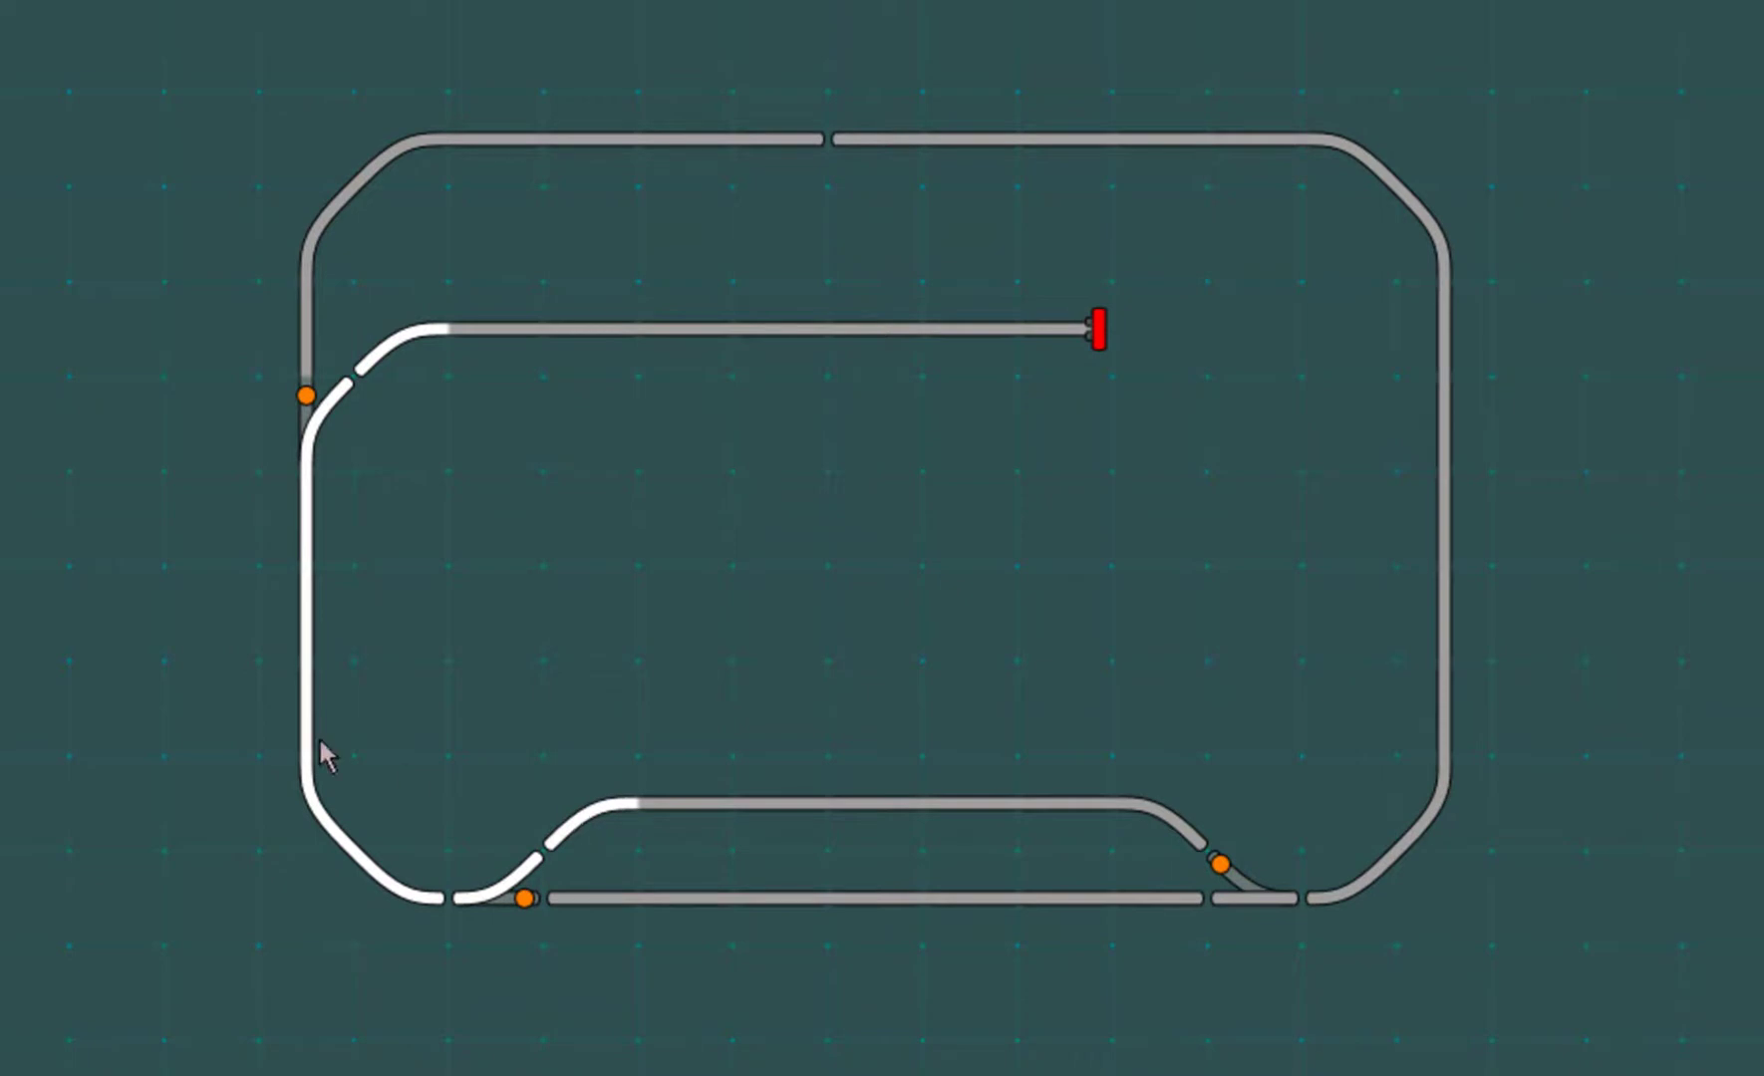
- Alternate the selection between Route1 and Route2 from their shared vertical track on the layout, ending on Route2
click(305, 616)
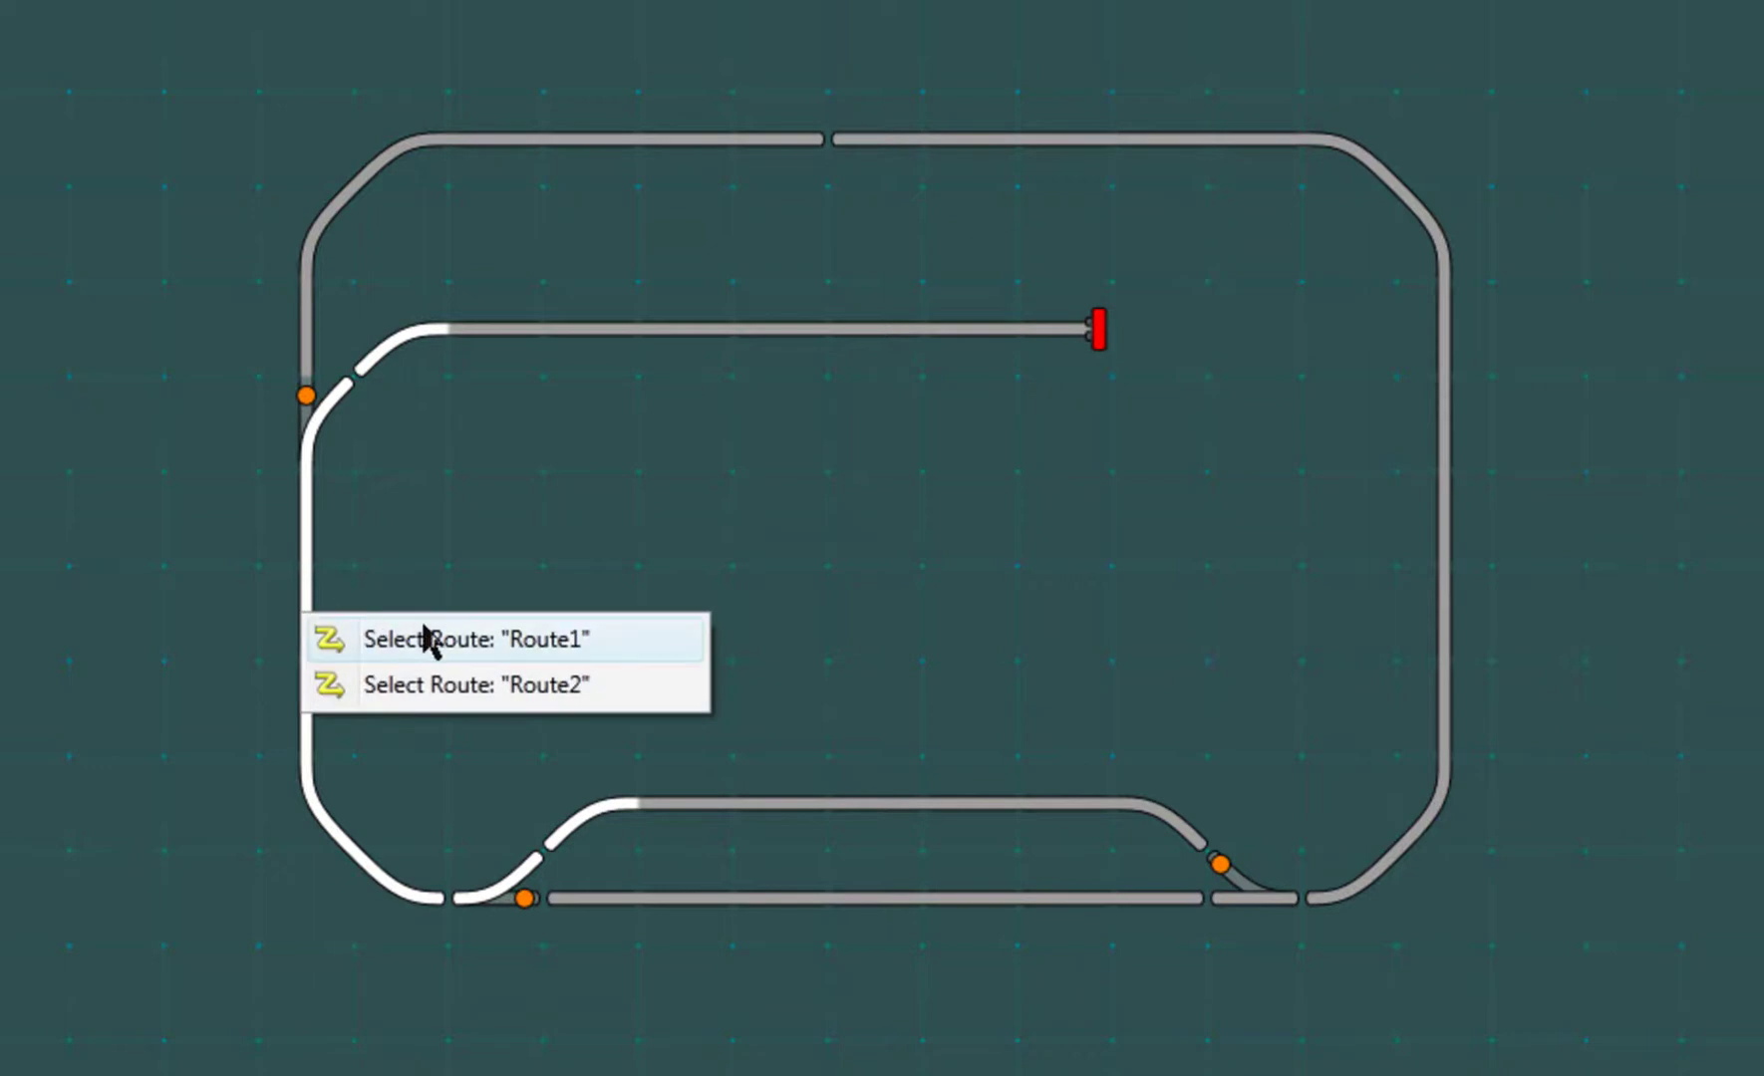
click(425, 636)
click(316, 628)
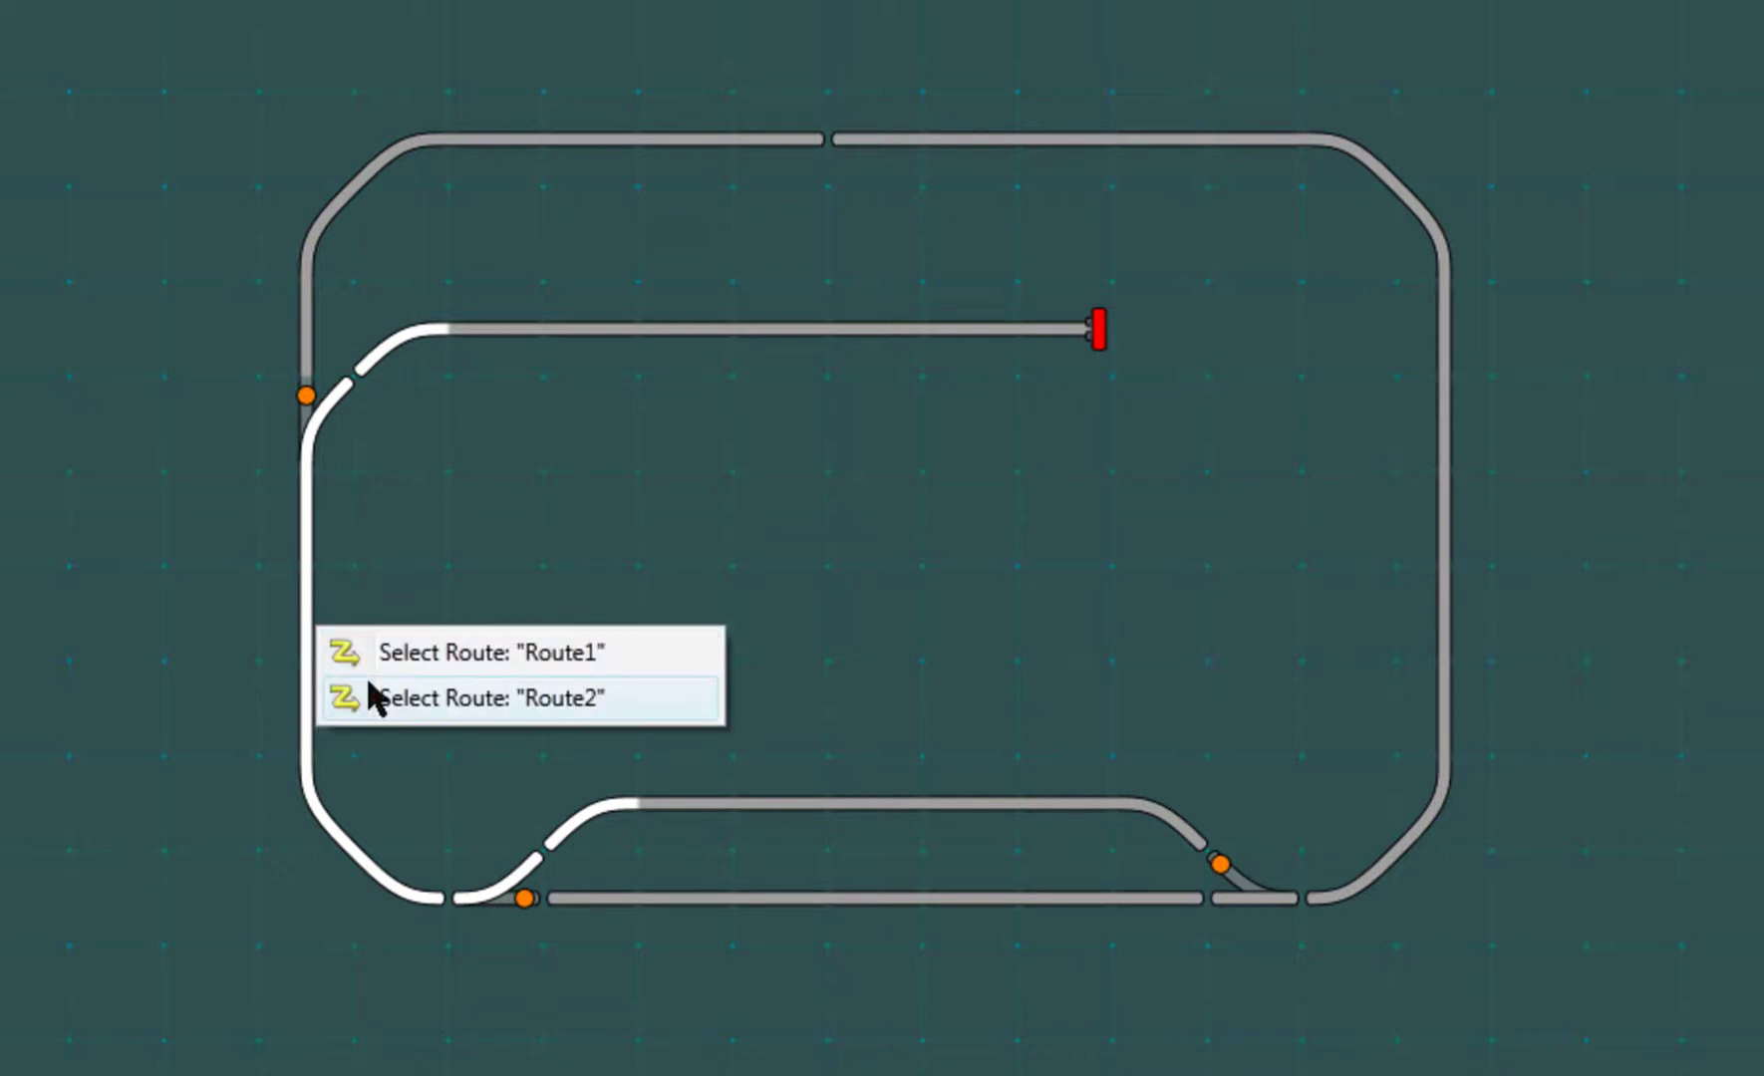
click(391, 710)
click(321, 623)
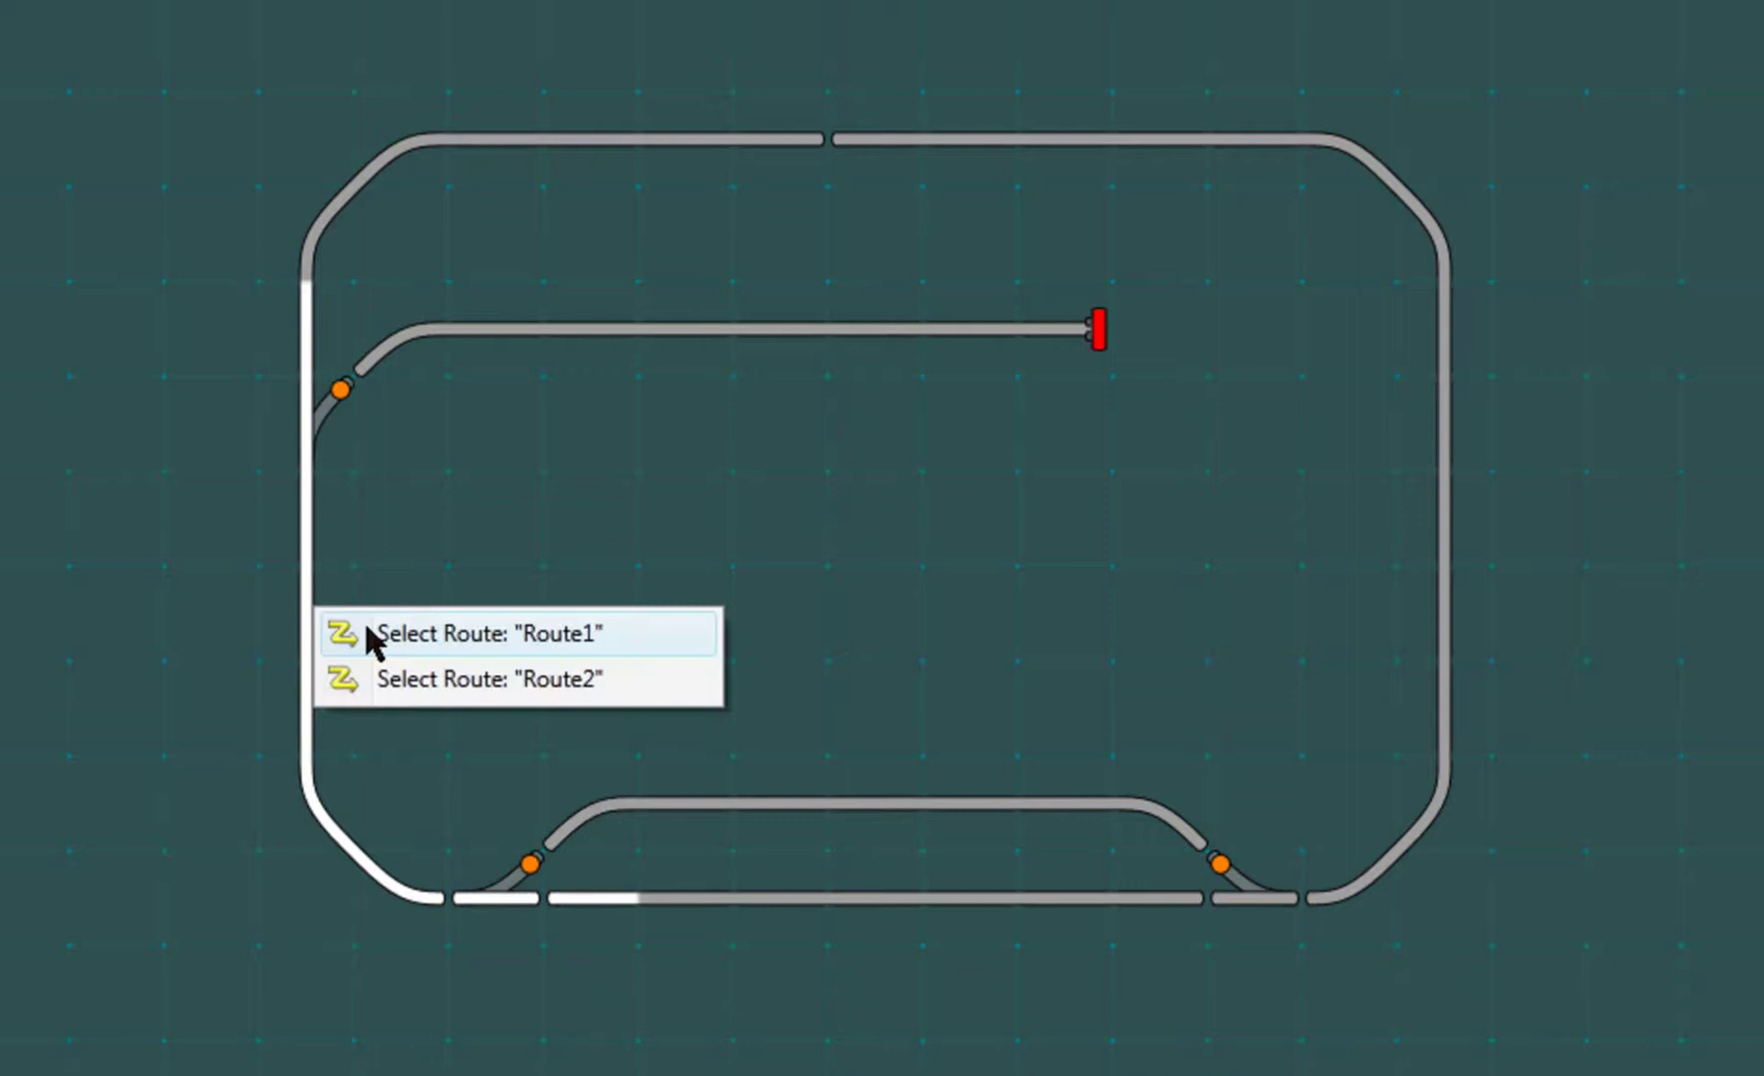
click(383, 642)
click(315, 618)
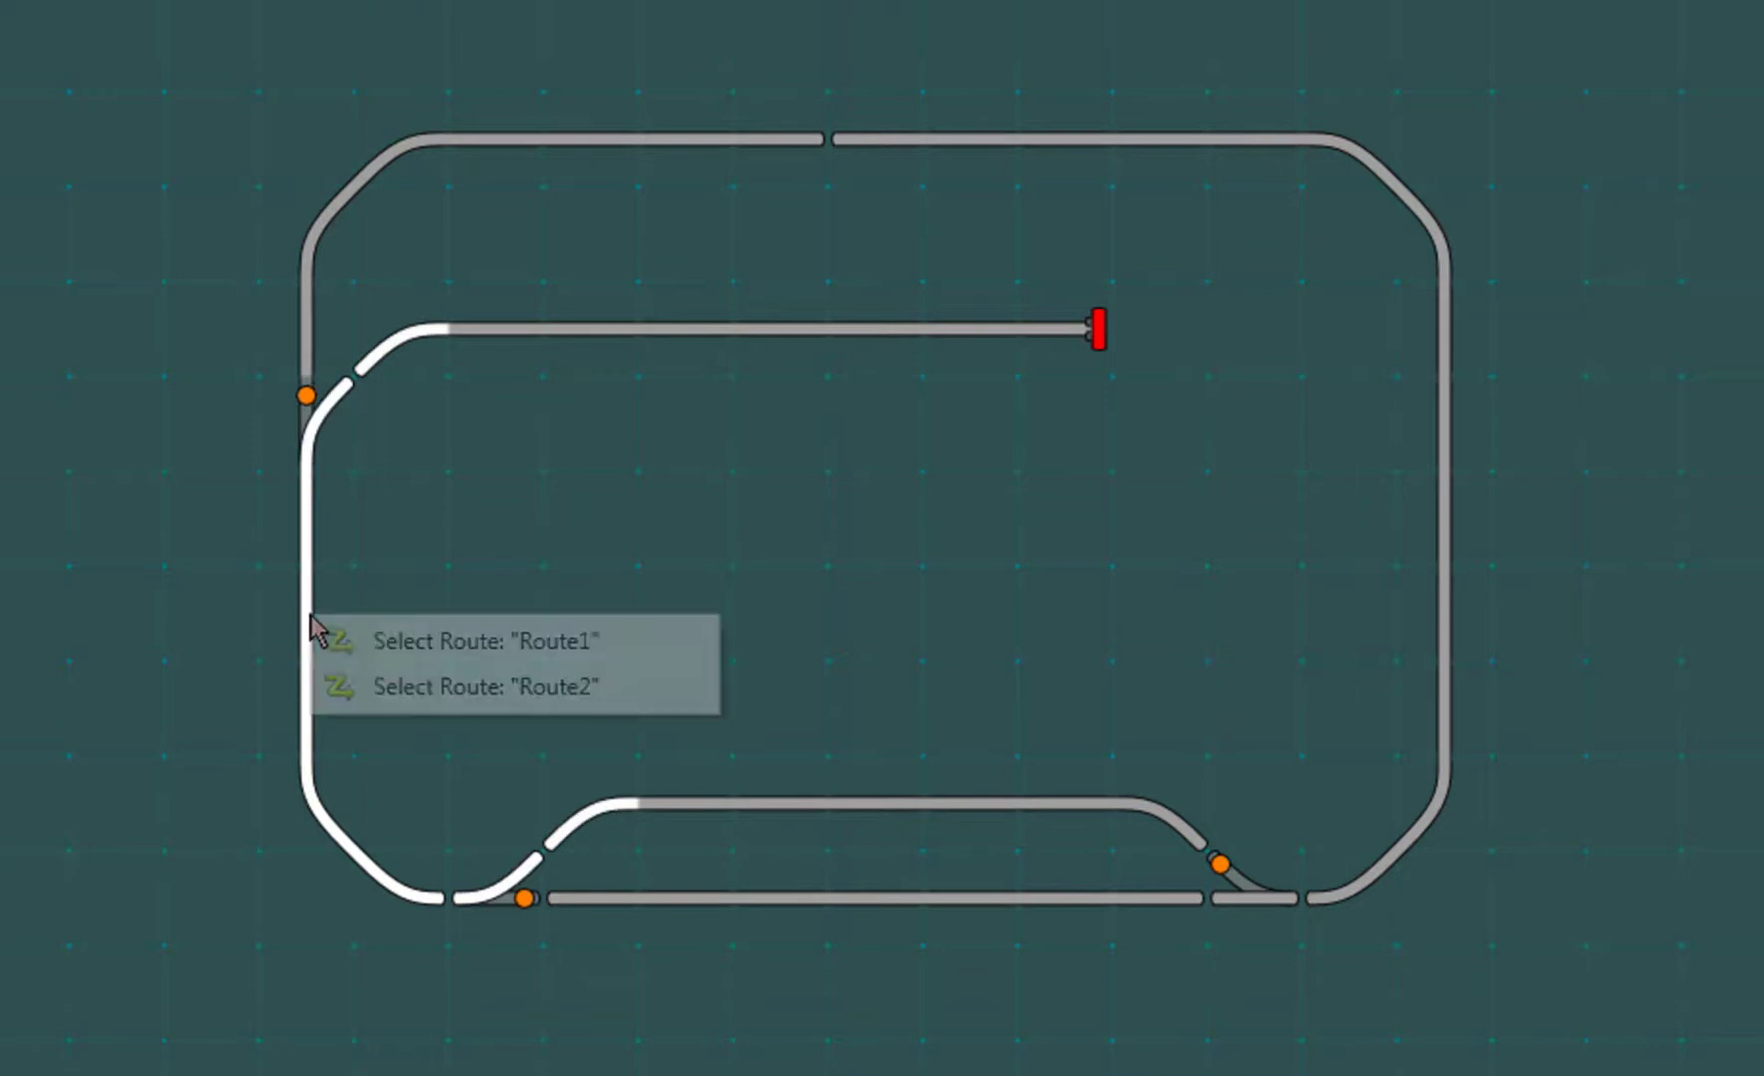
click(383, 684)
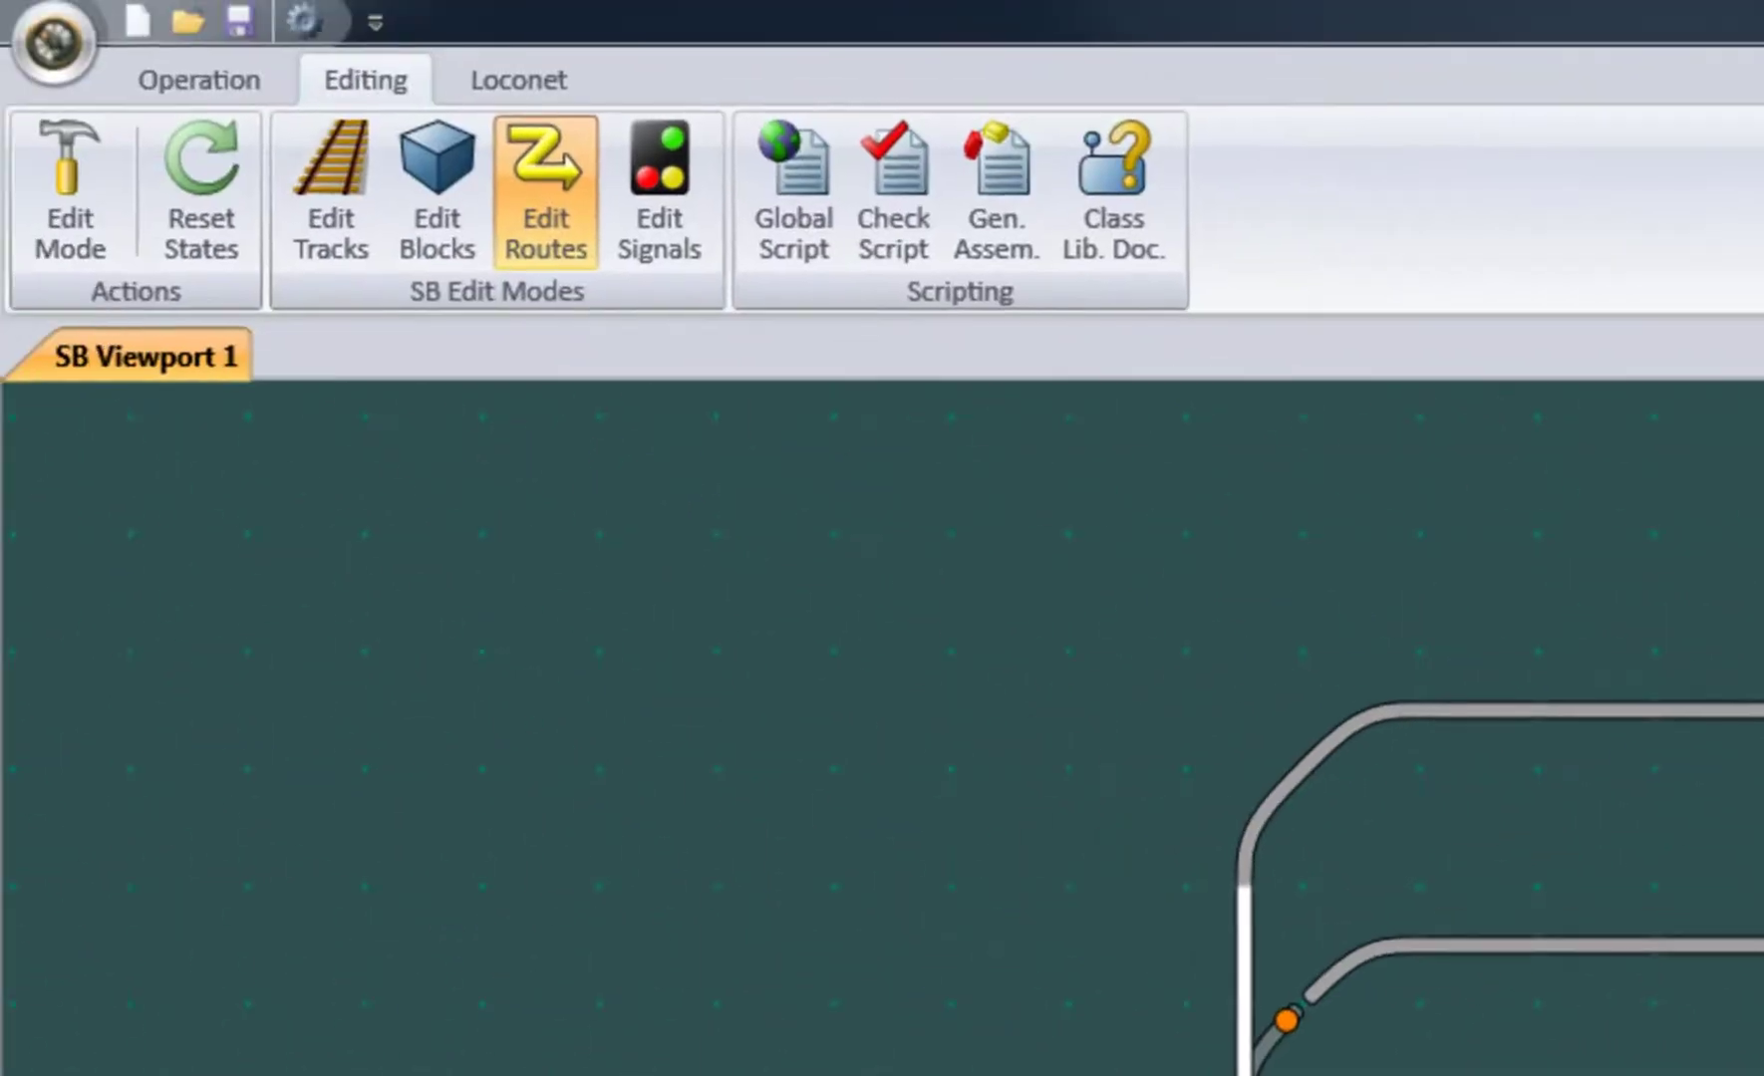
- Review the Turnout Set, Turnout Pending and Turnout Locked colors in the program options
click(77, 67)
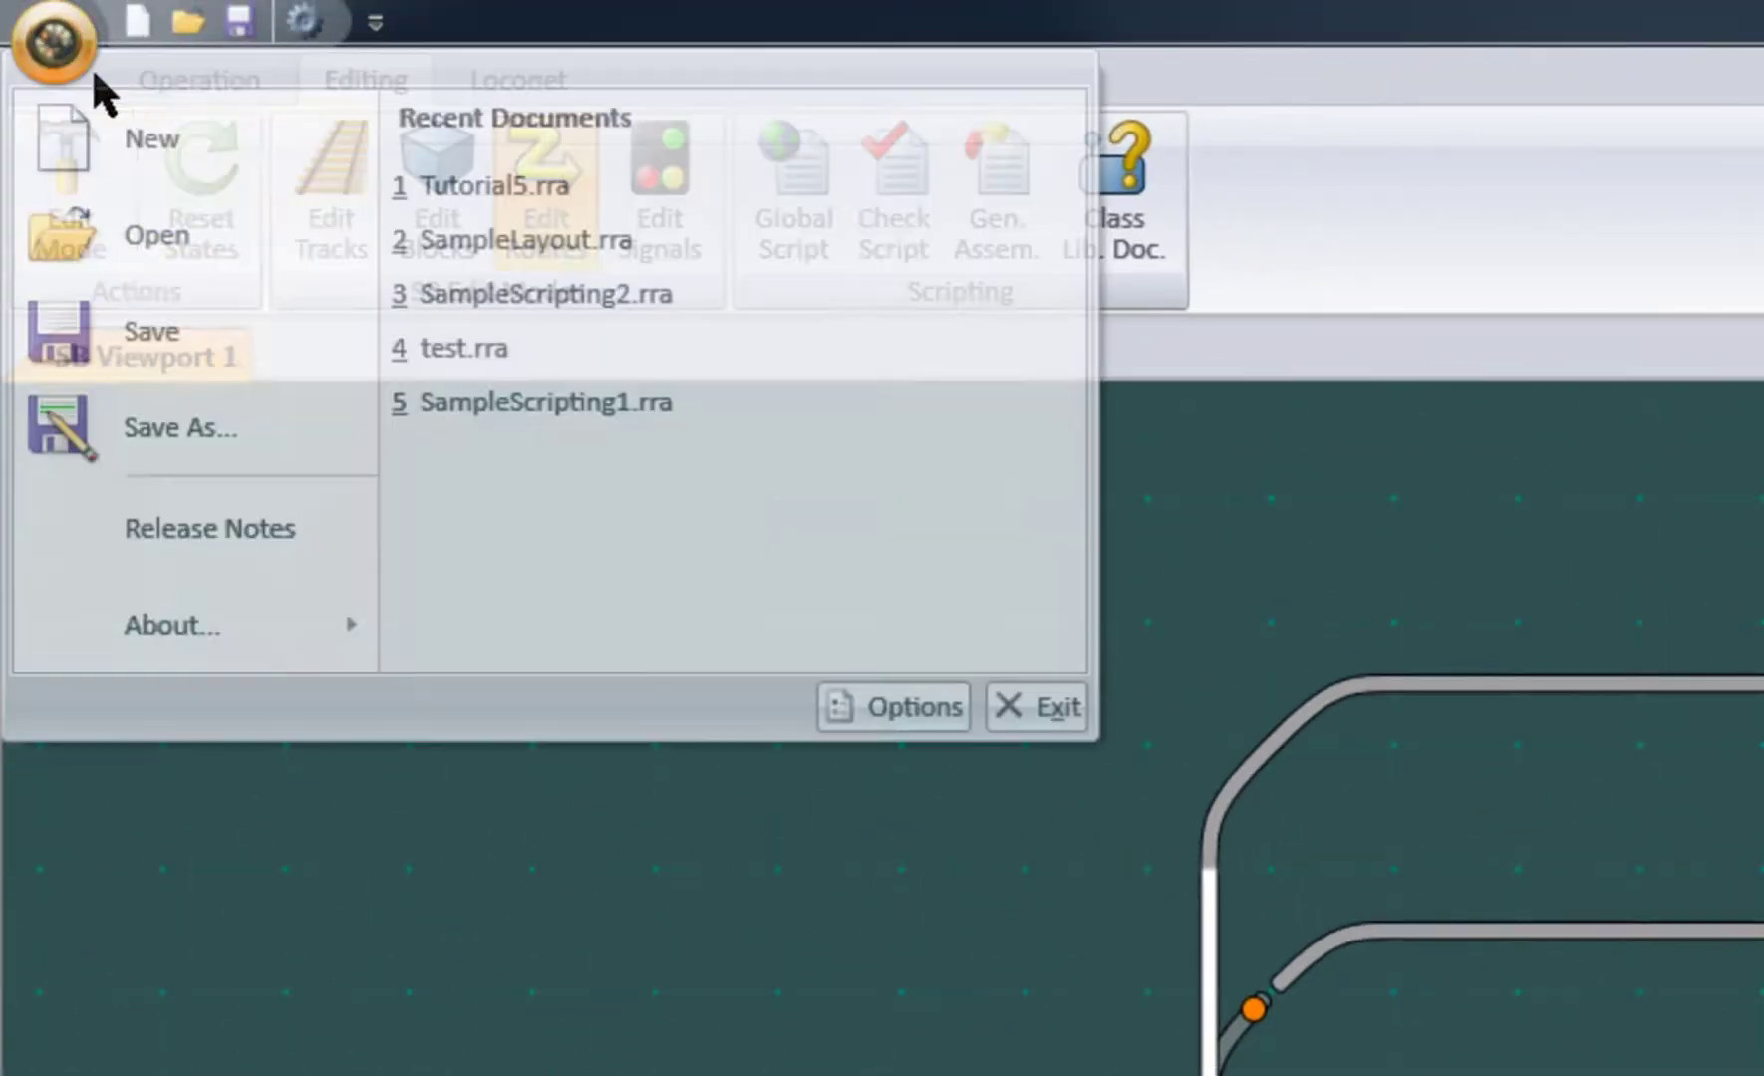
click(843, 704)
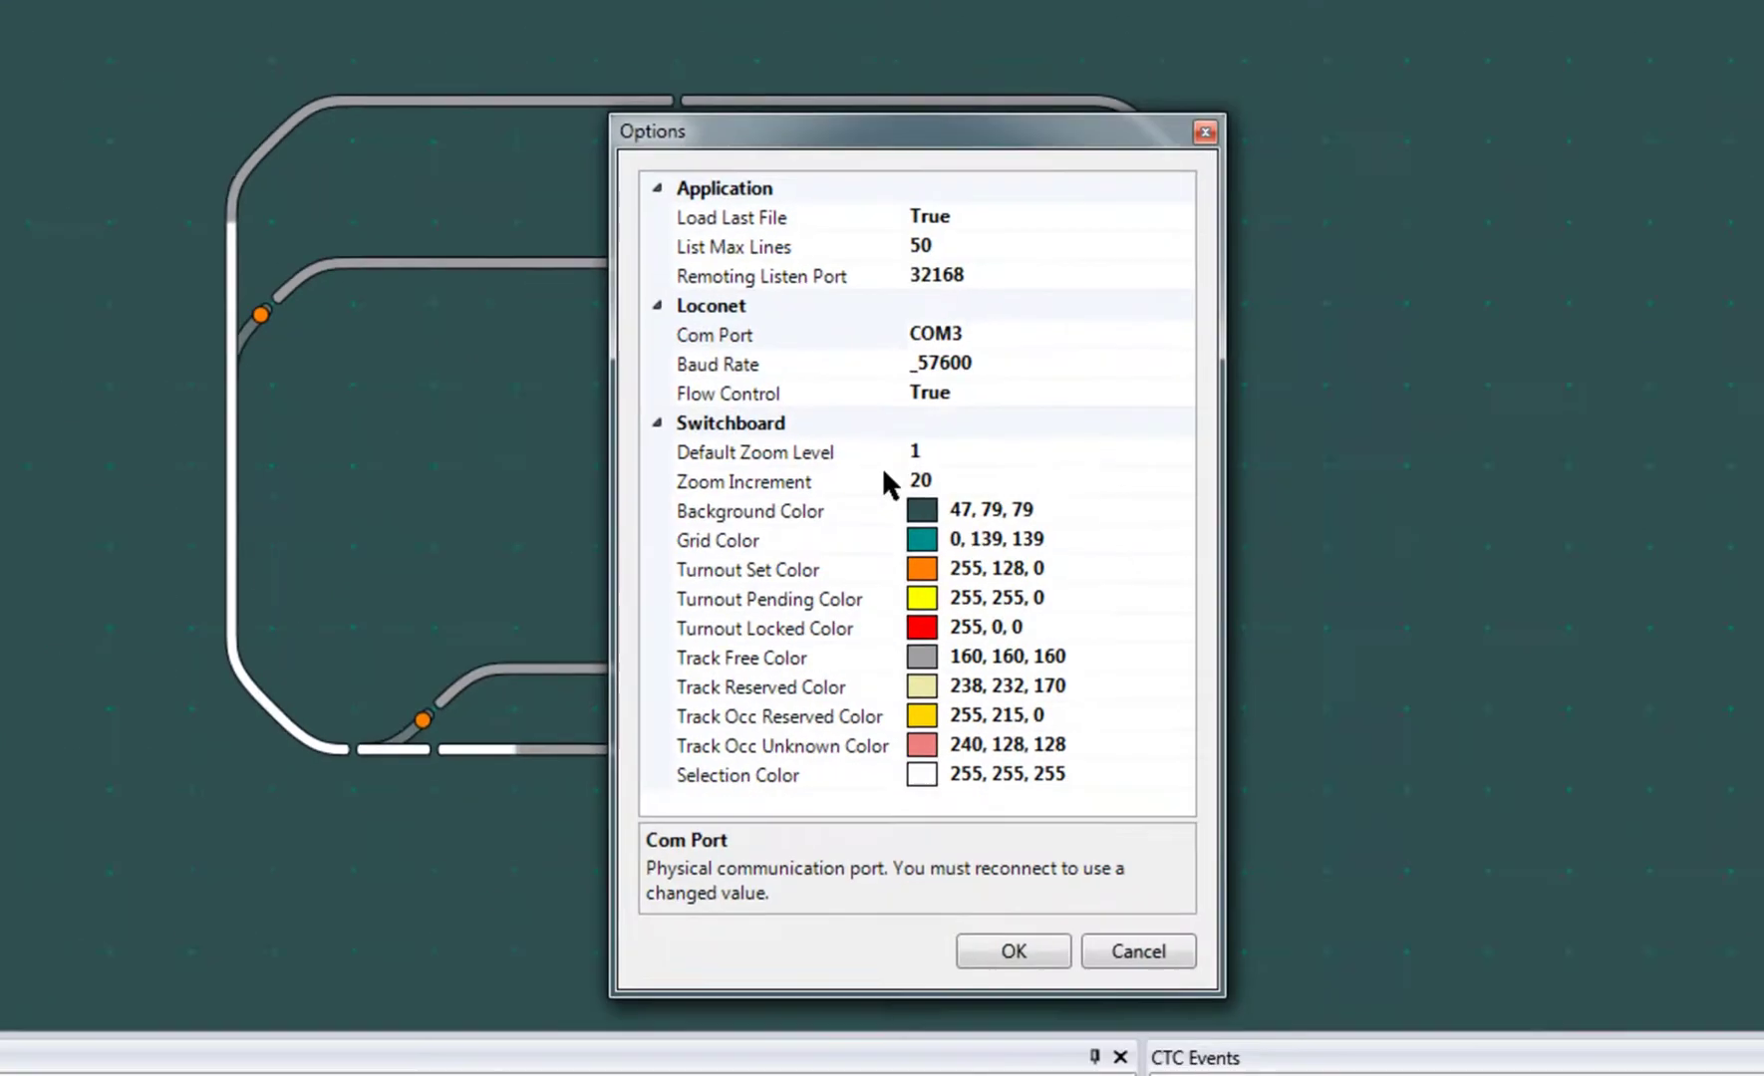
click(798, 561)
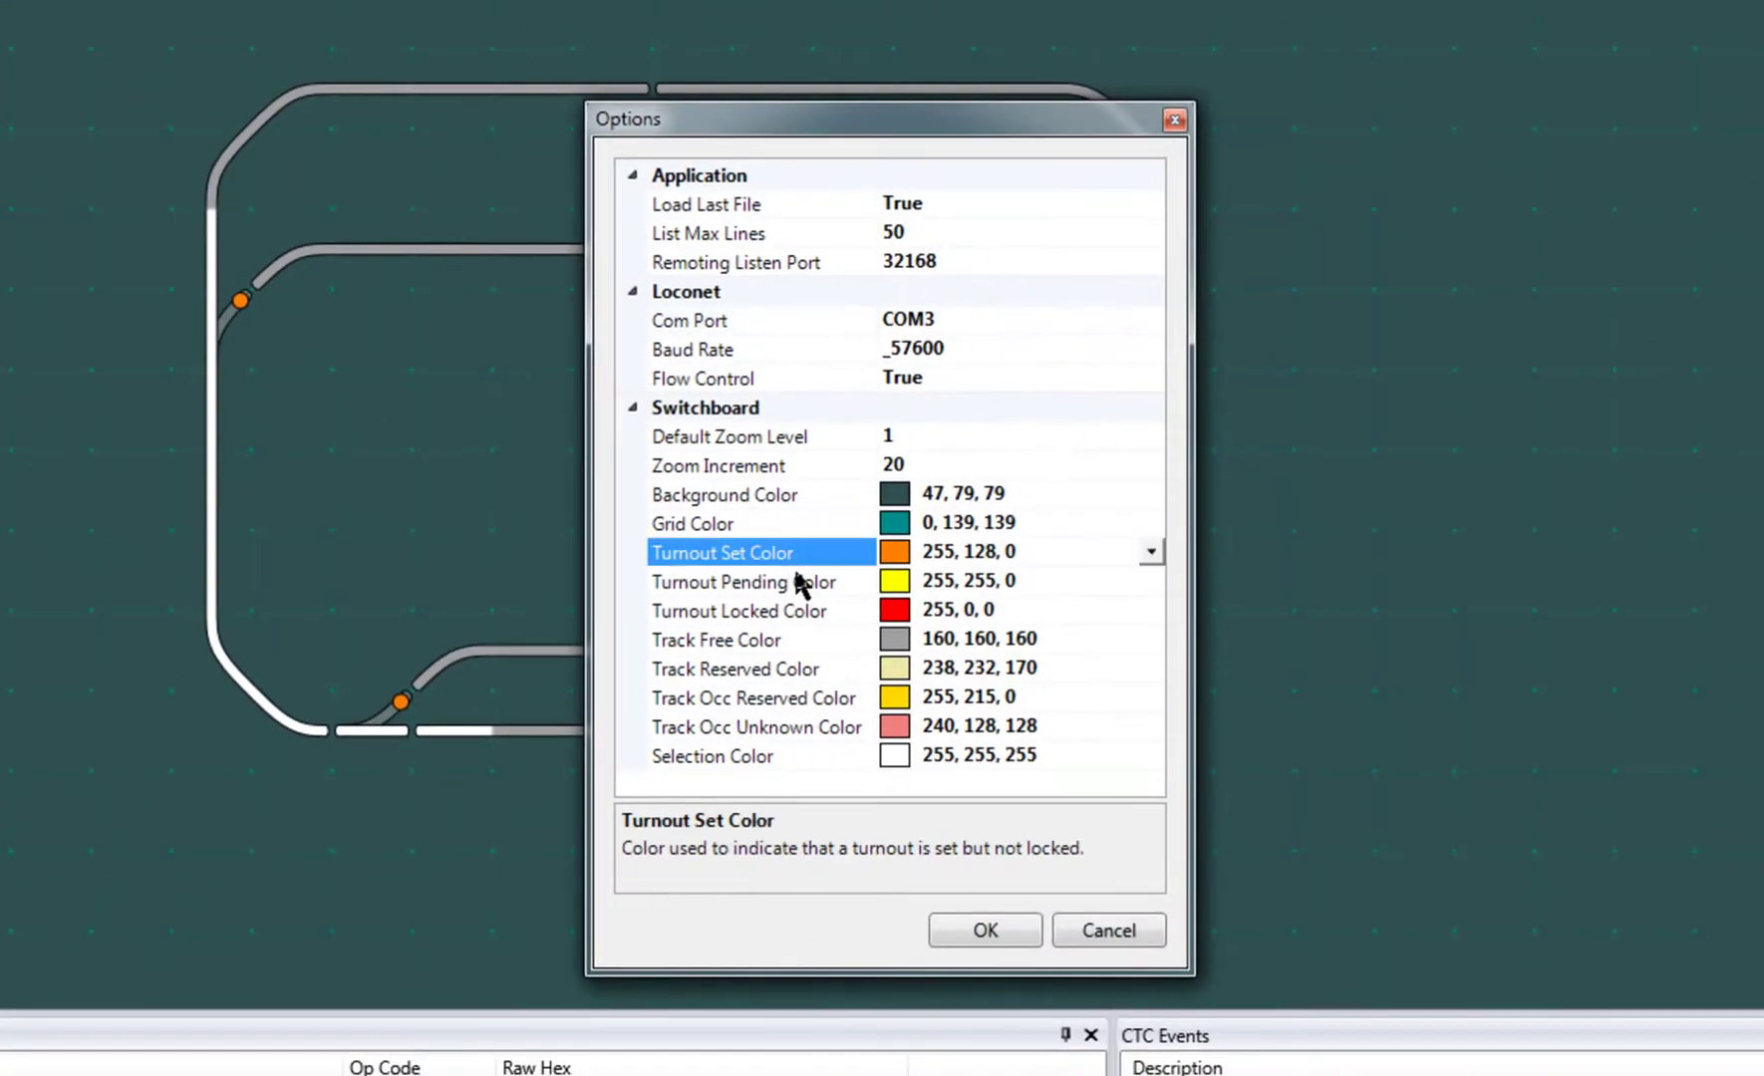
click(800, 583)
click(804, 618)
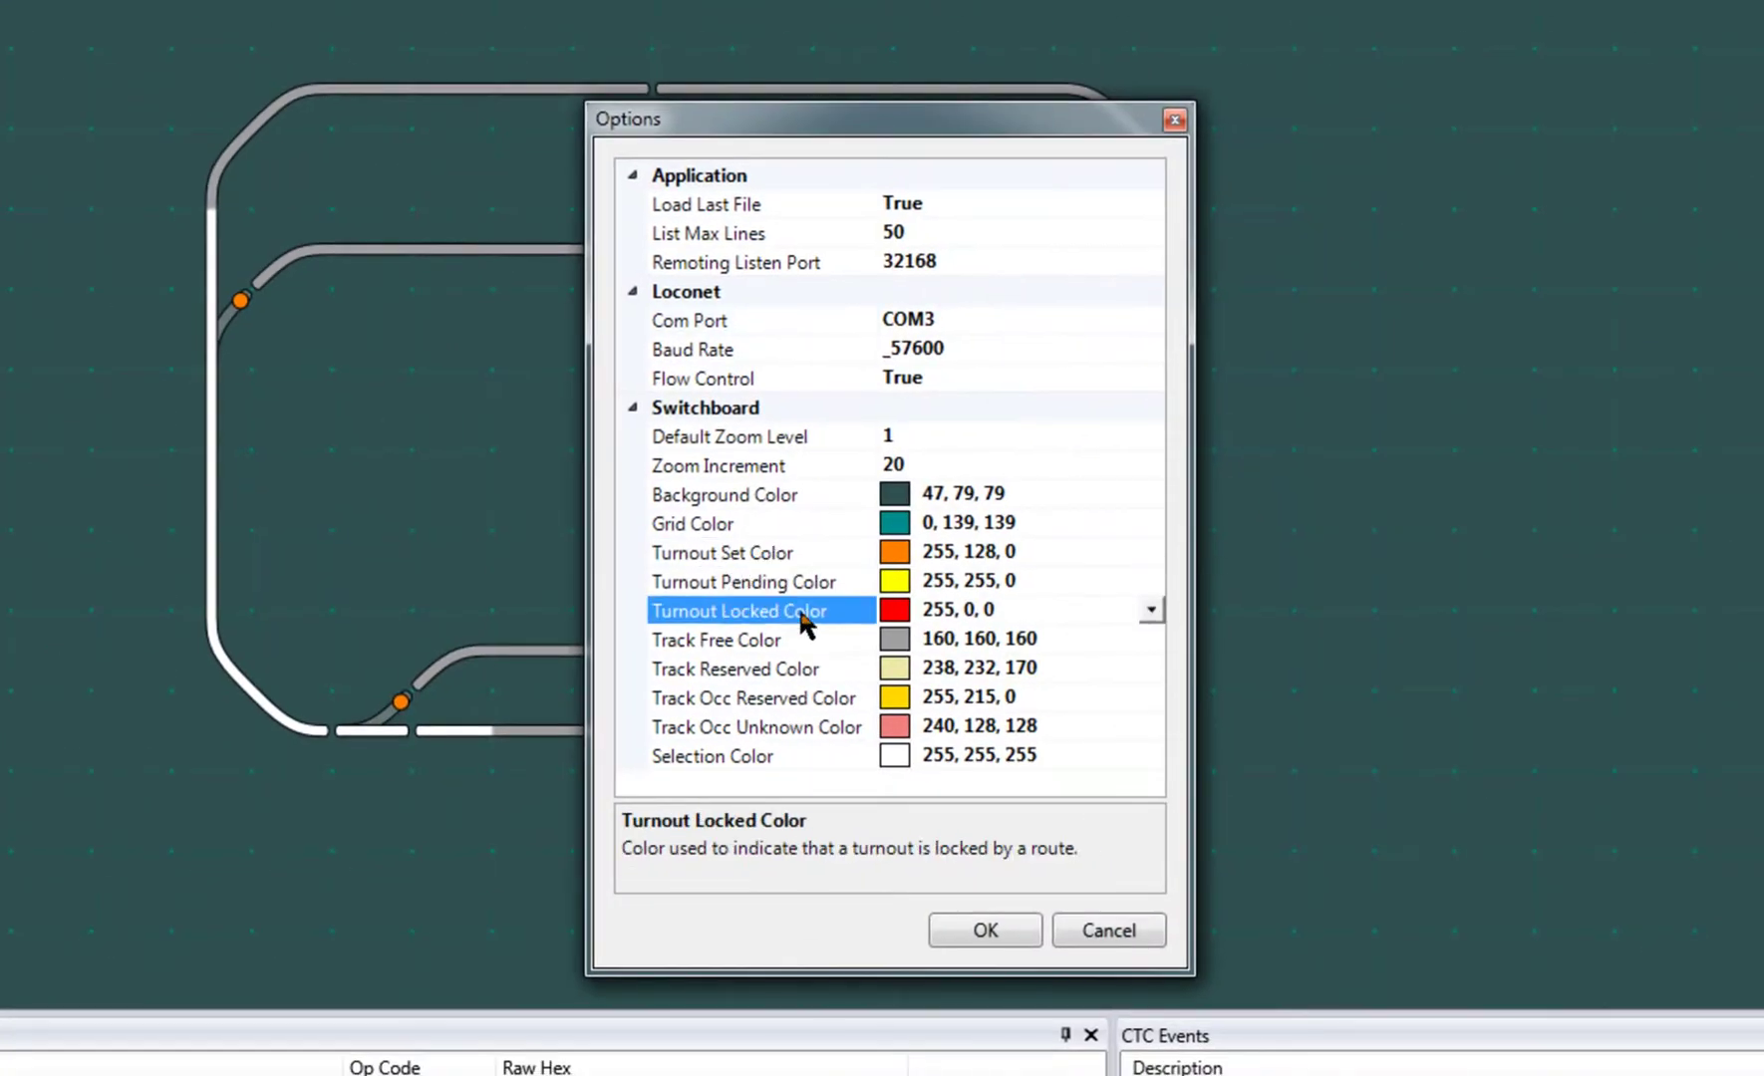
click(1148, 929)
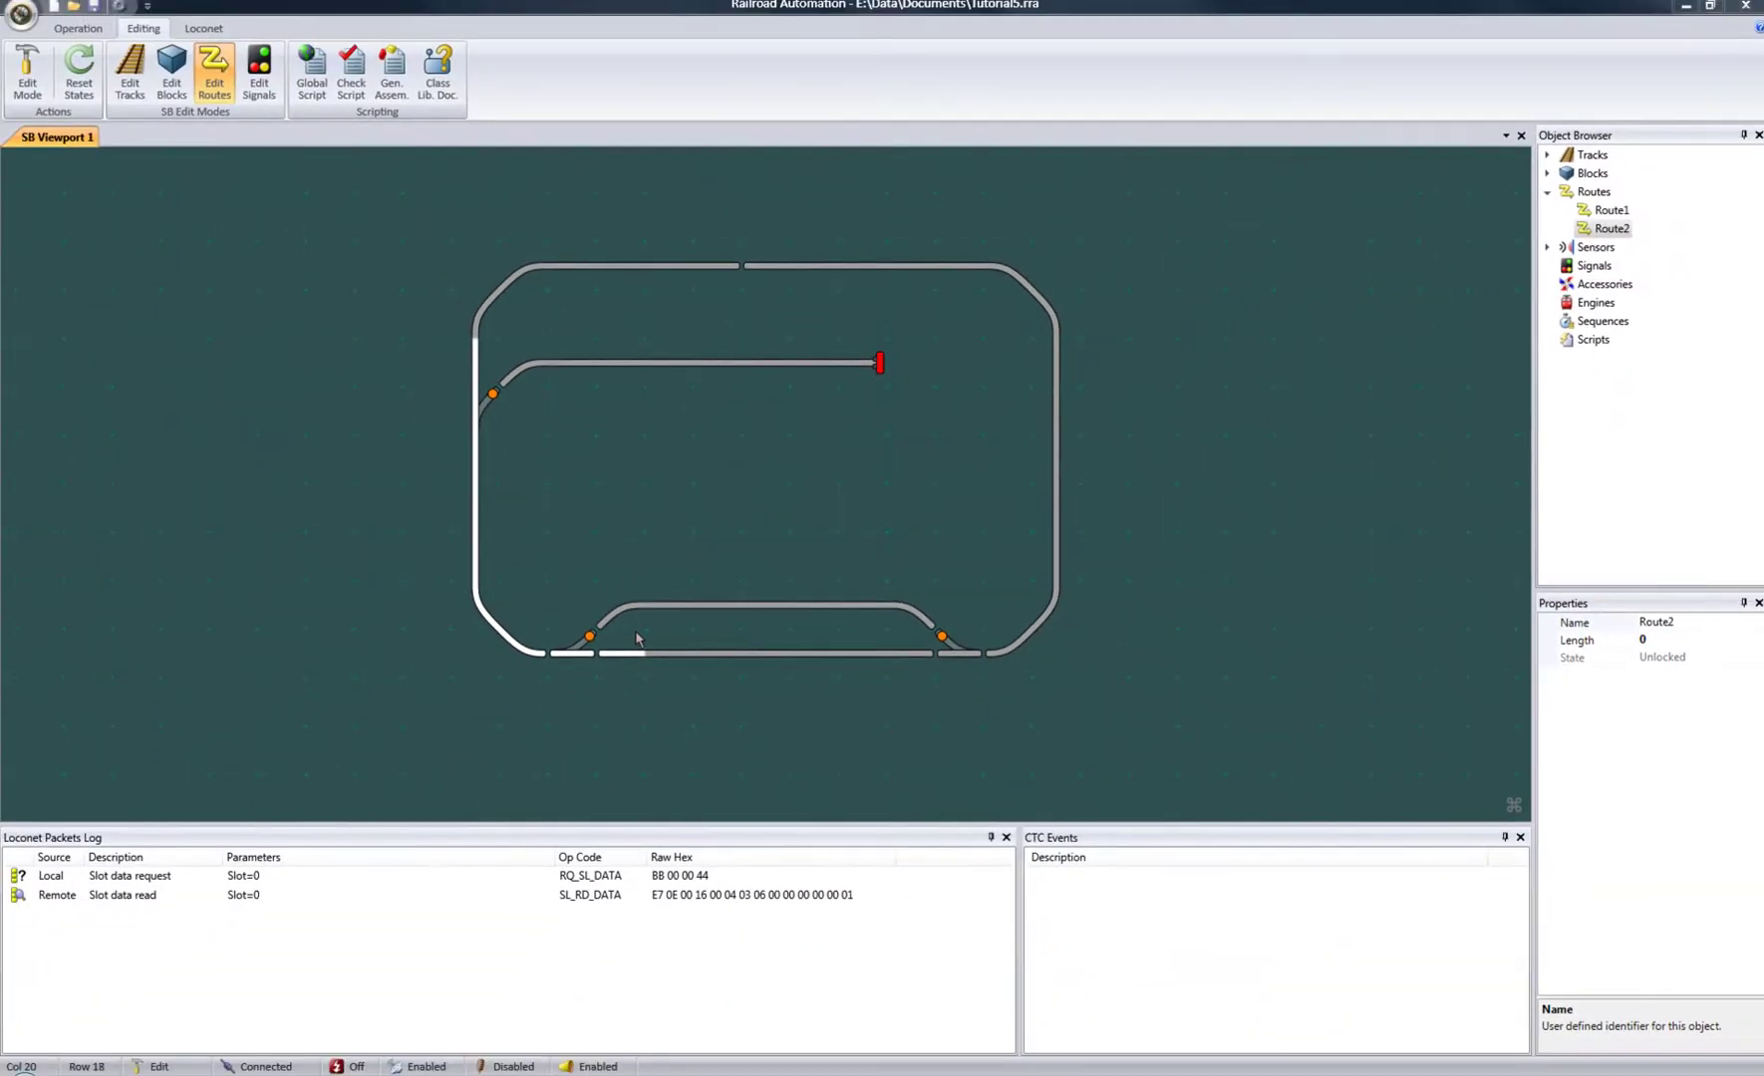
- In track editing mode, set the switch time of turnout Track28 at the passing siding's left end to 2500 ms
click(127, 67)
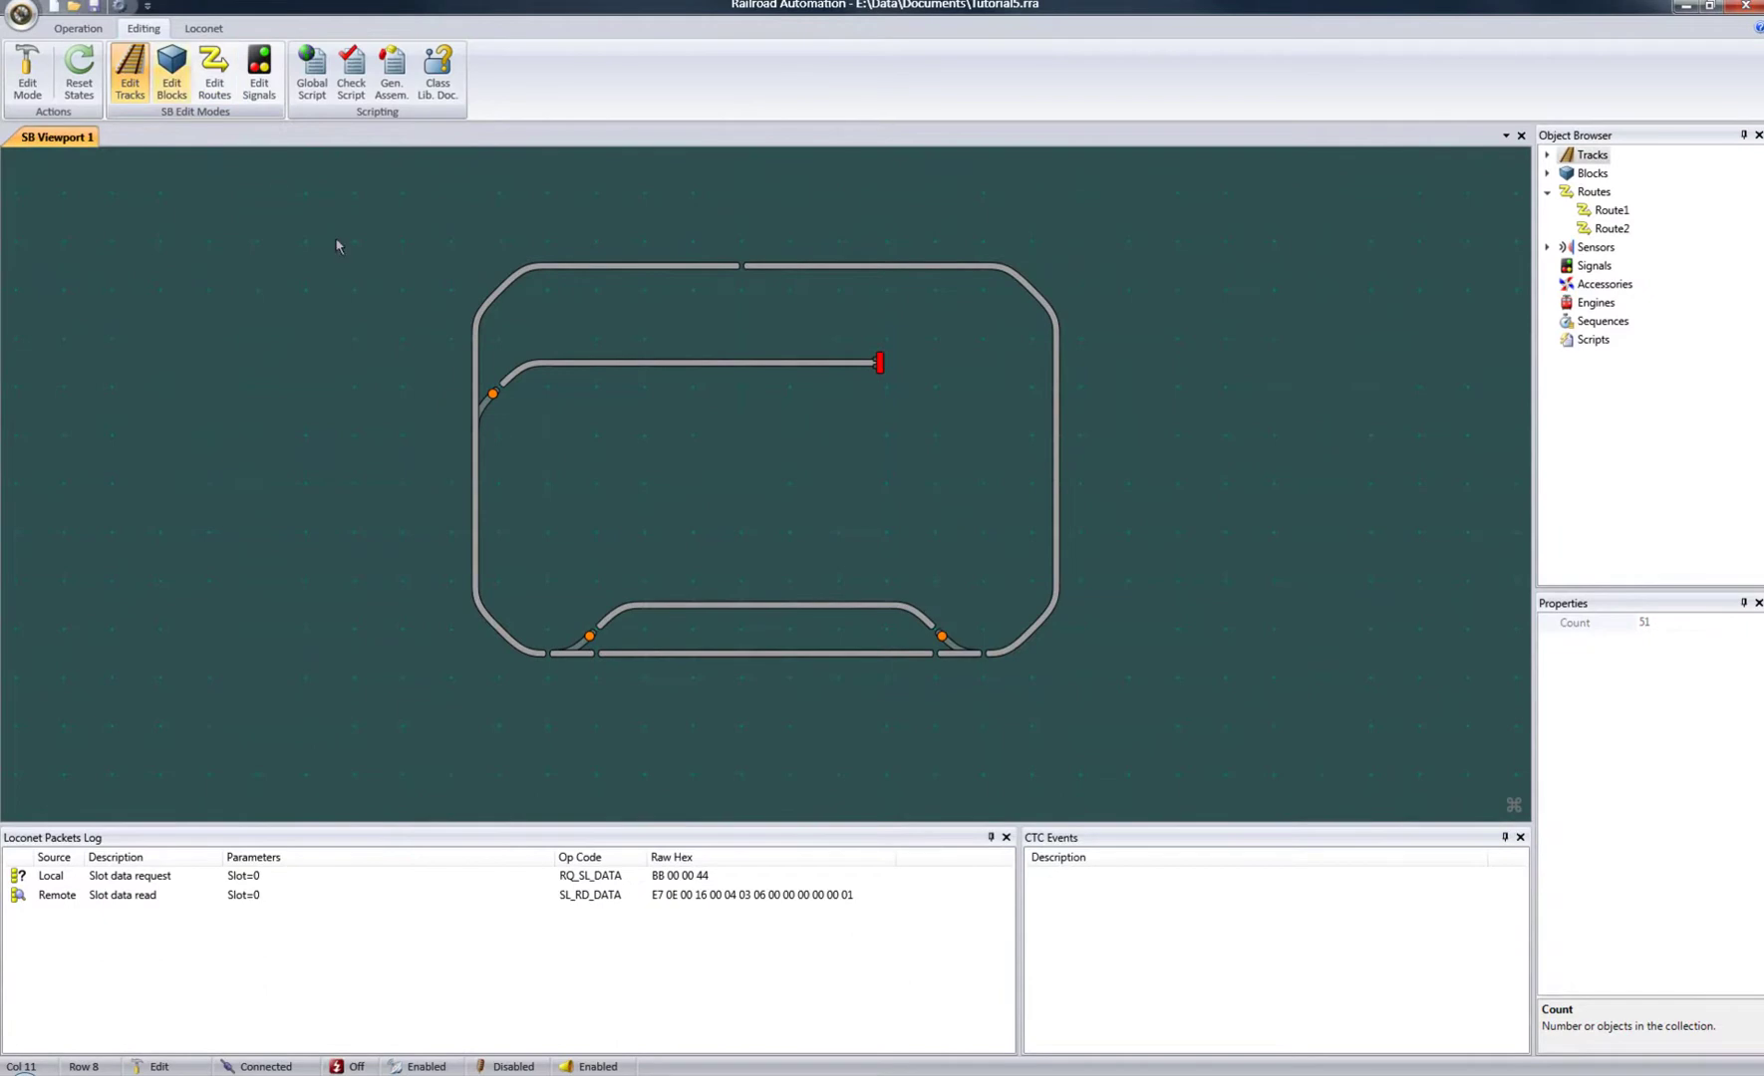
click(575, 653)
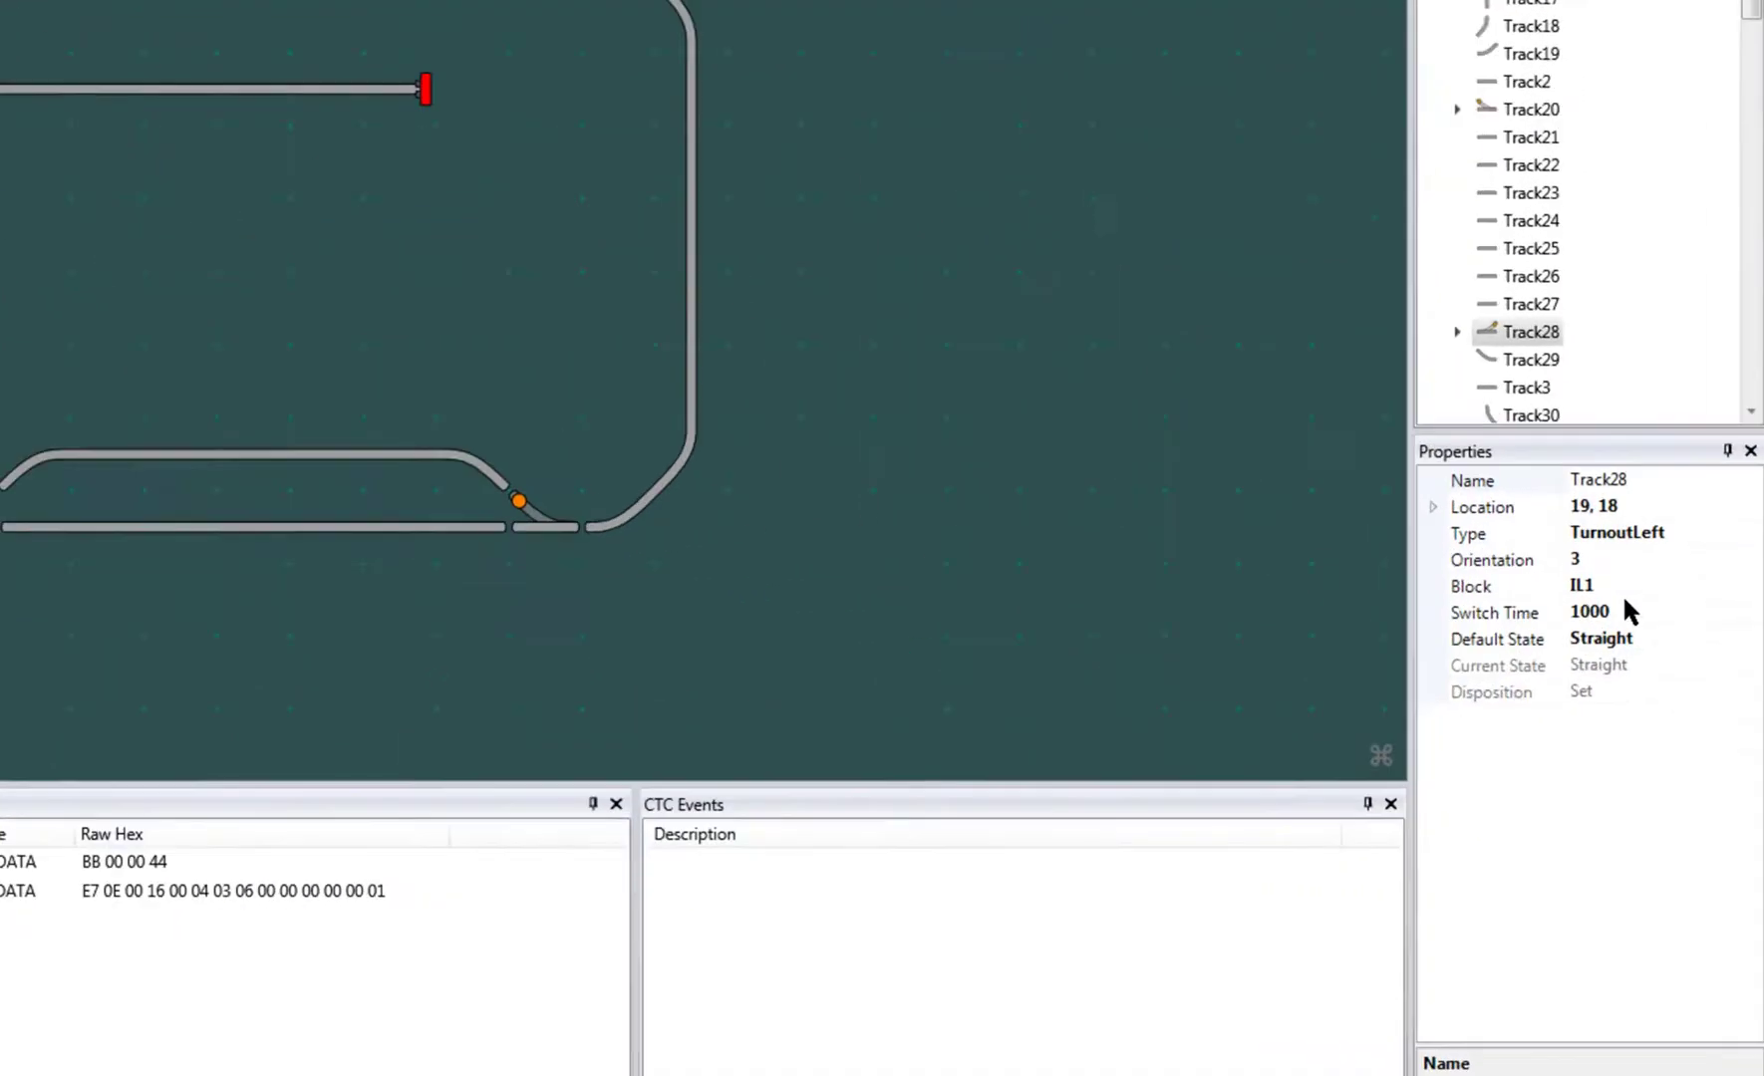
click(1572, 491)
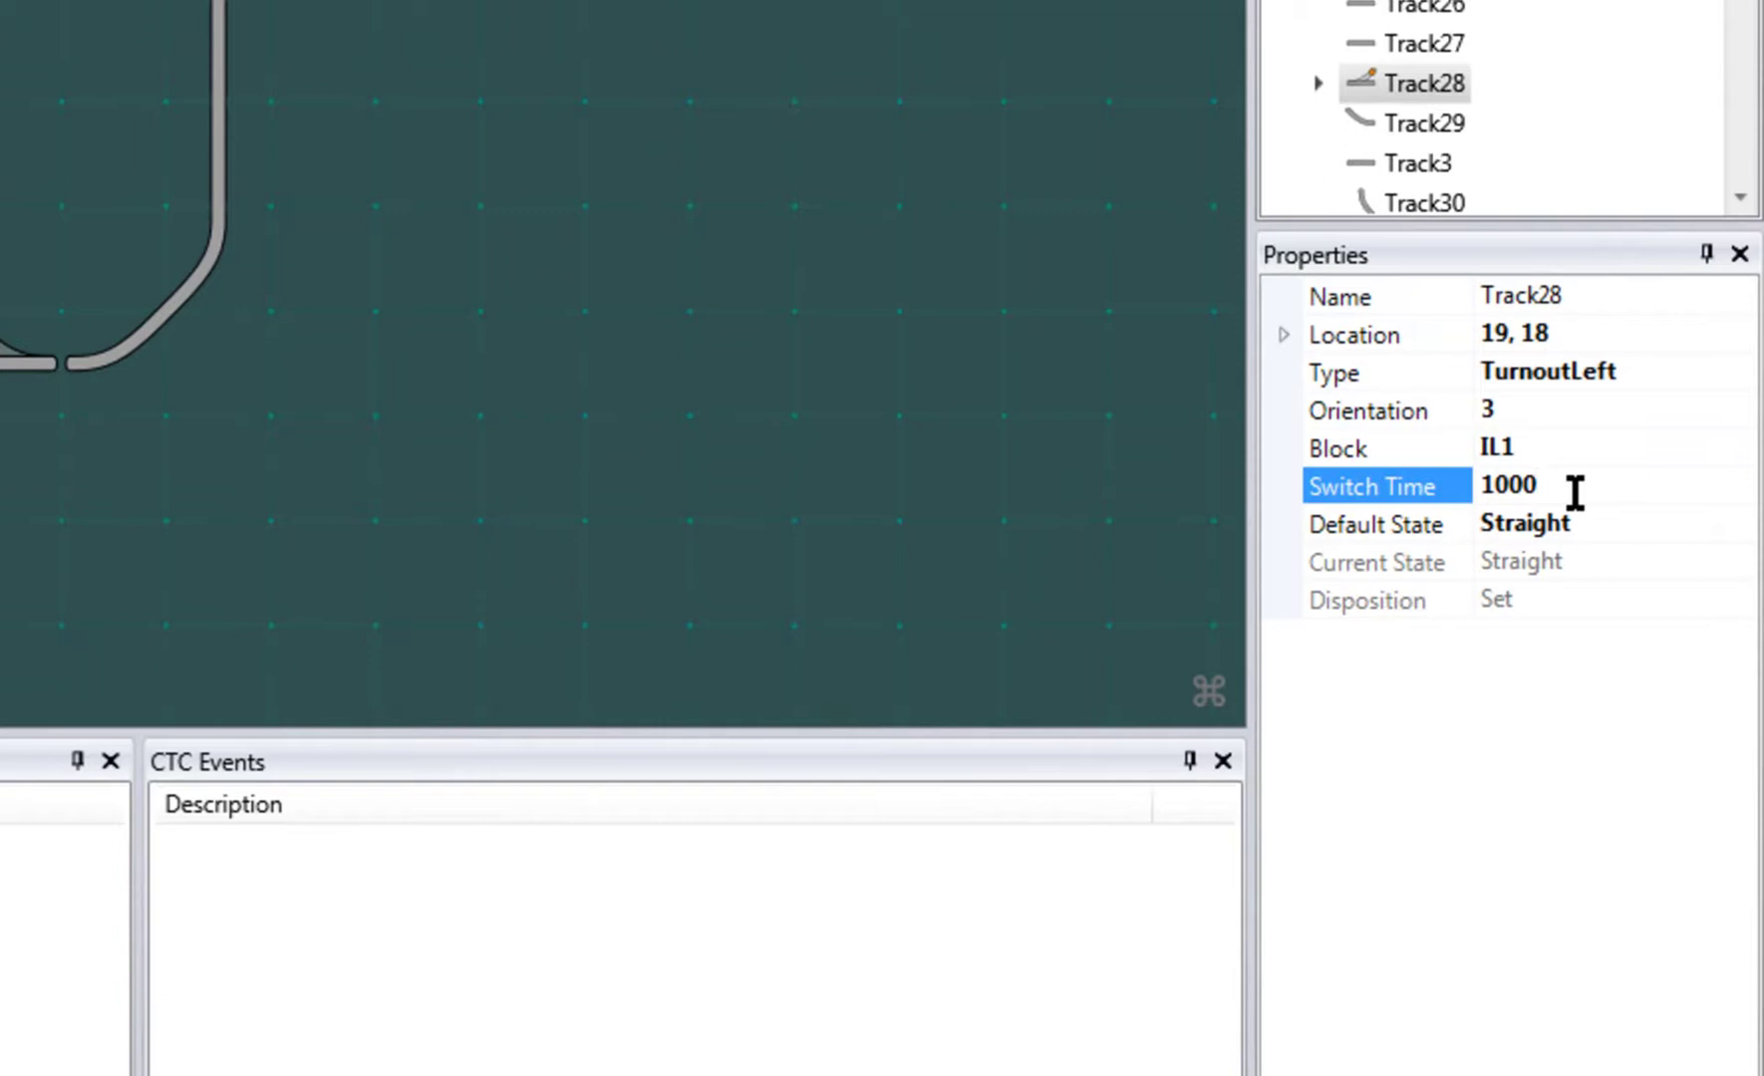
drag(1575, 491, 1484, 488)
text(25)
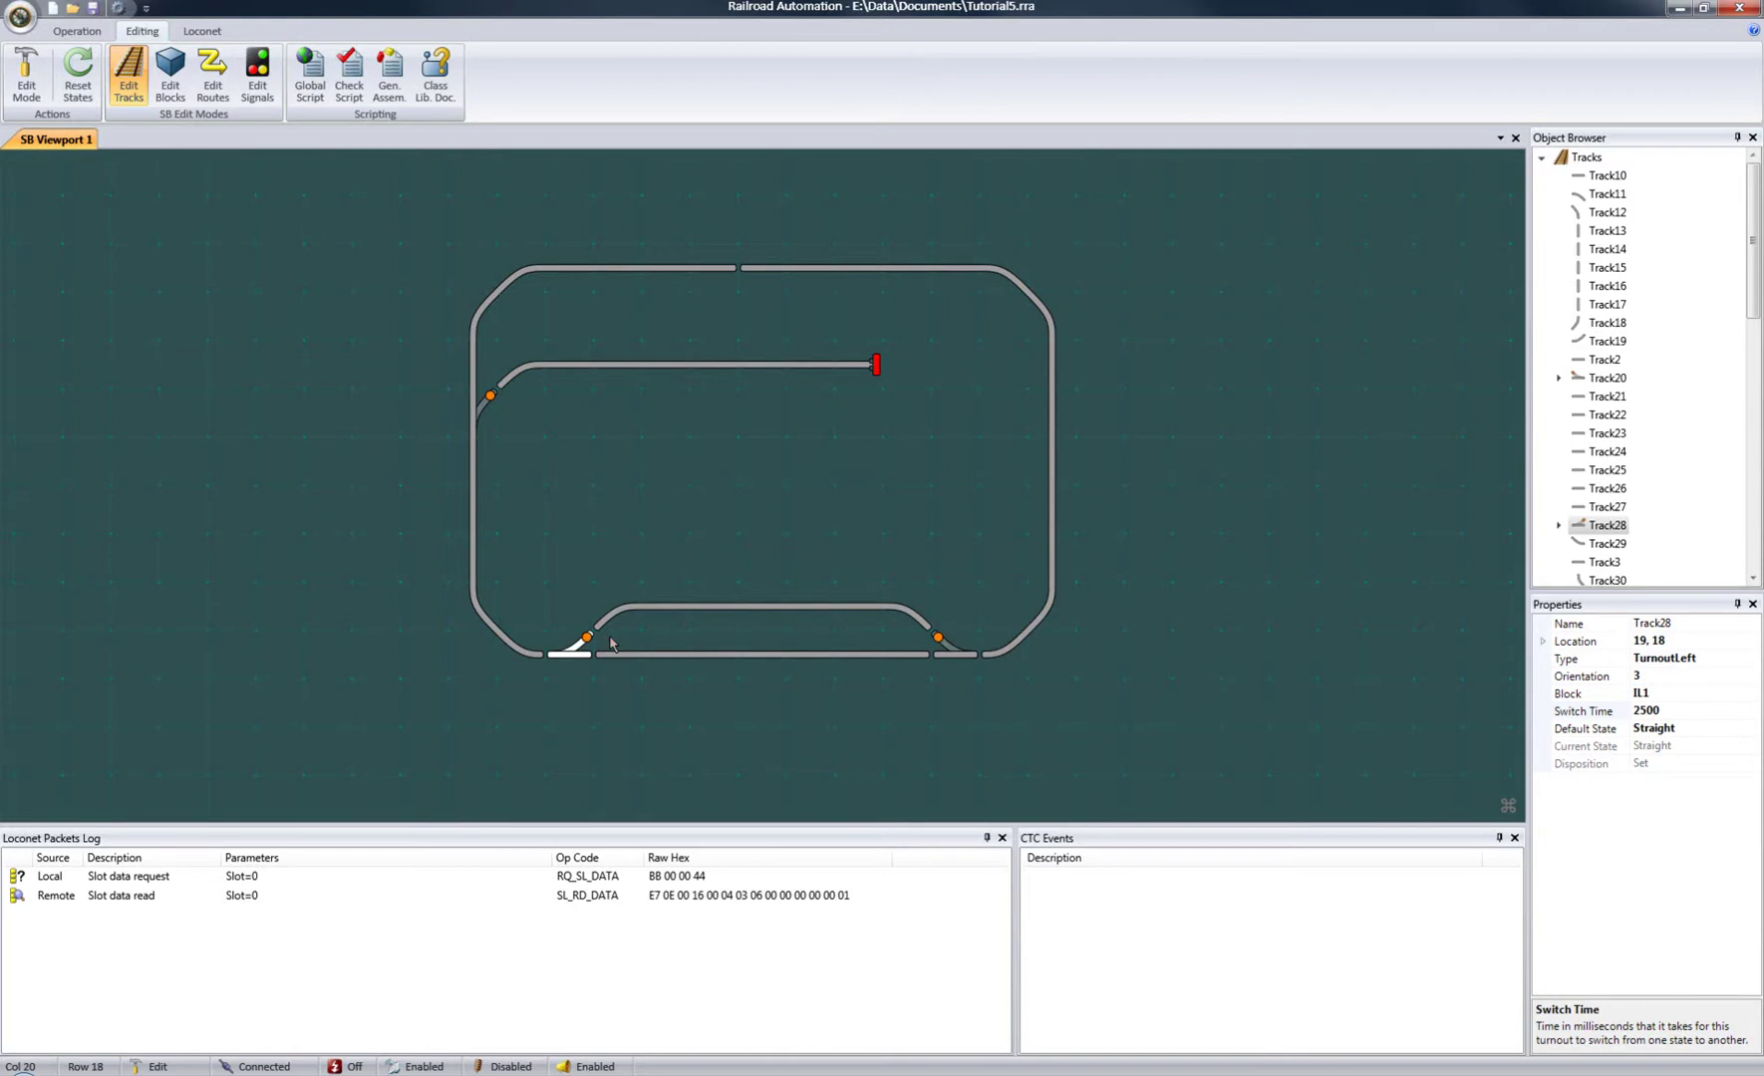
- Start operating the layout and set turnout Track28 to Diverging
key(F5)
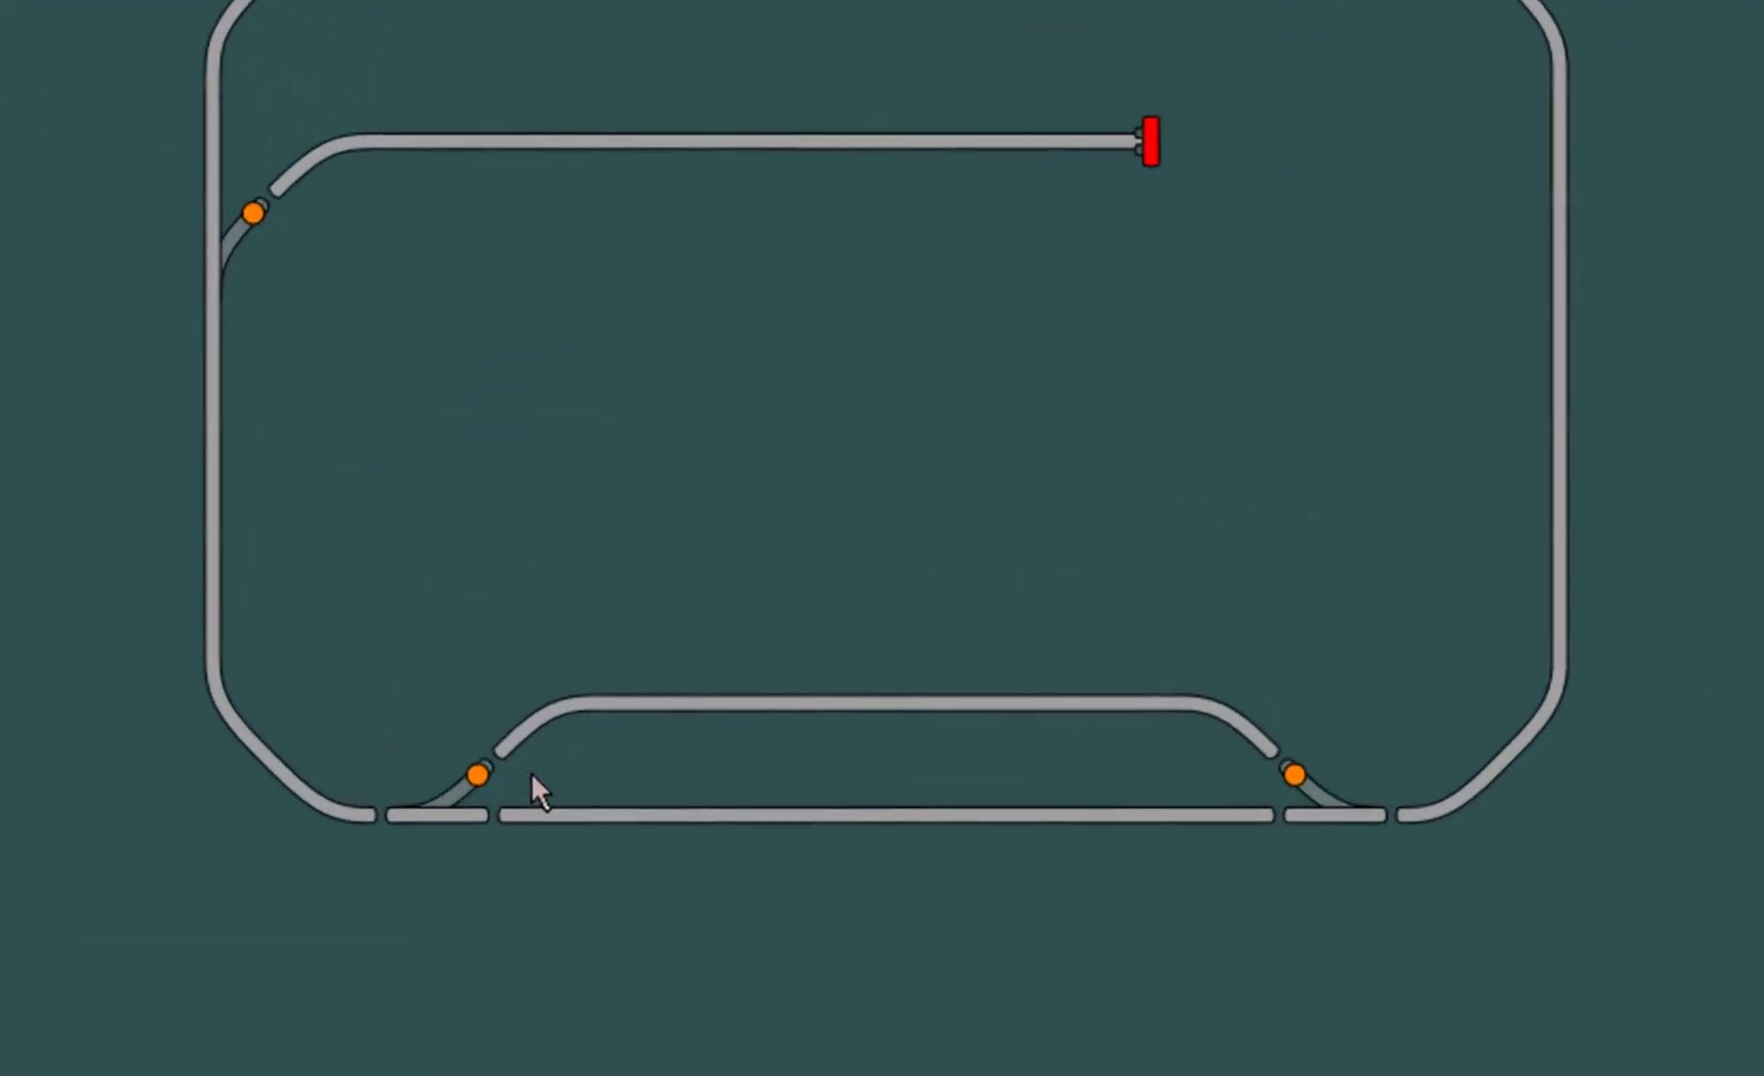
right_click(454, 799)
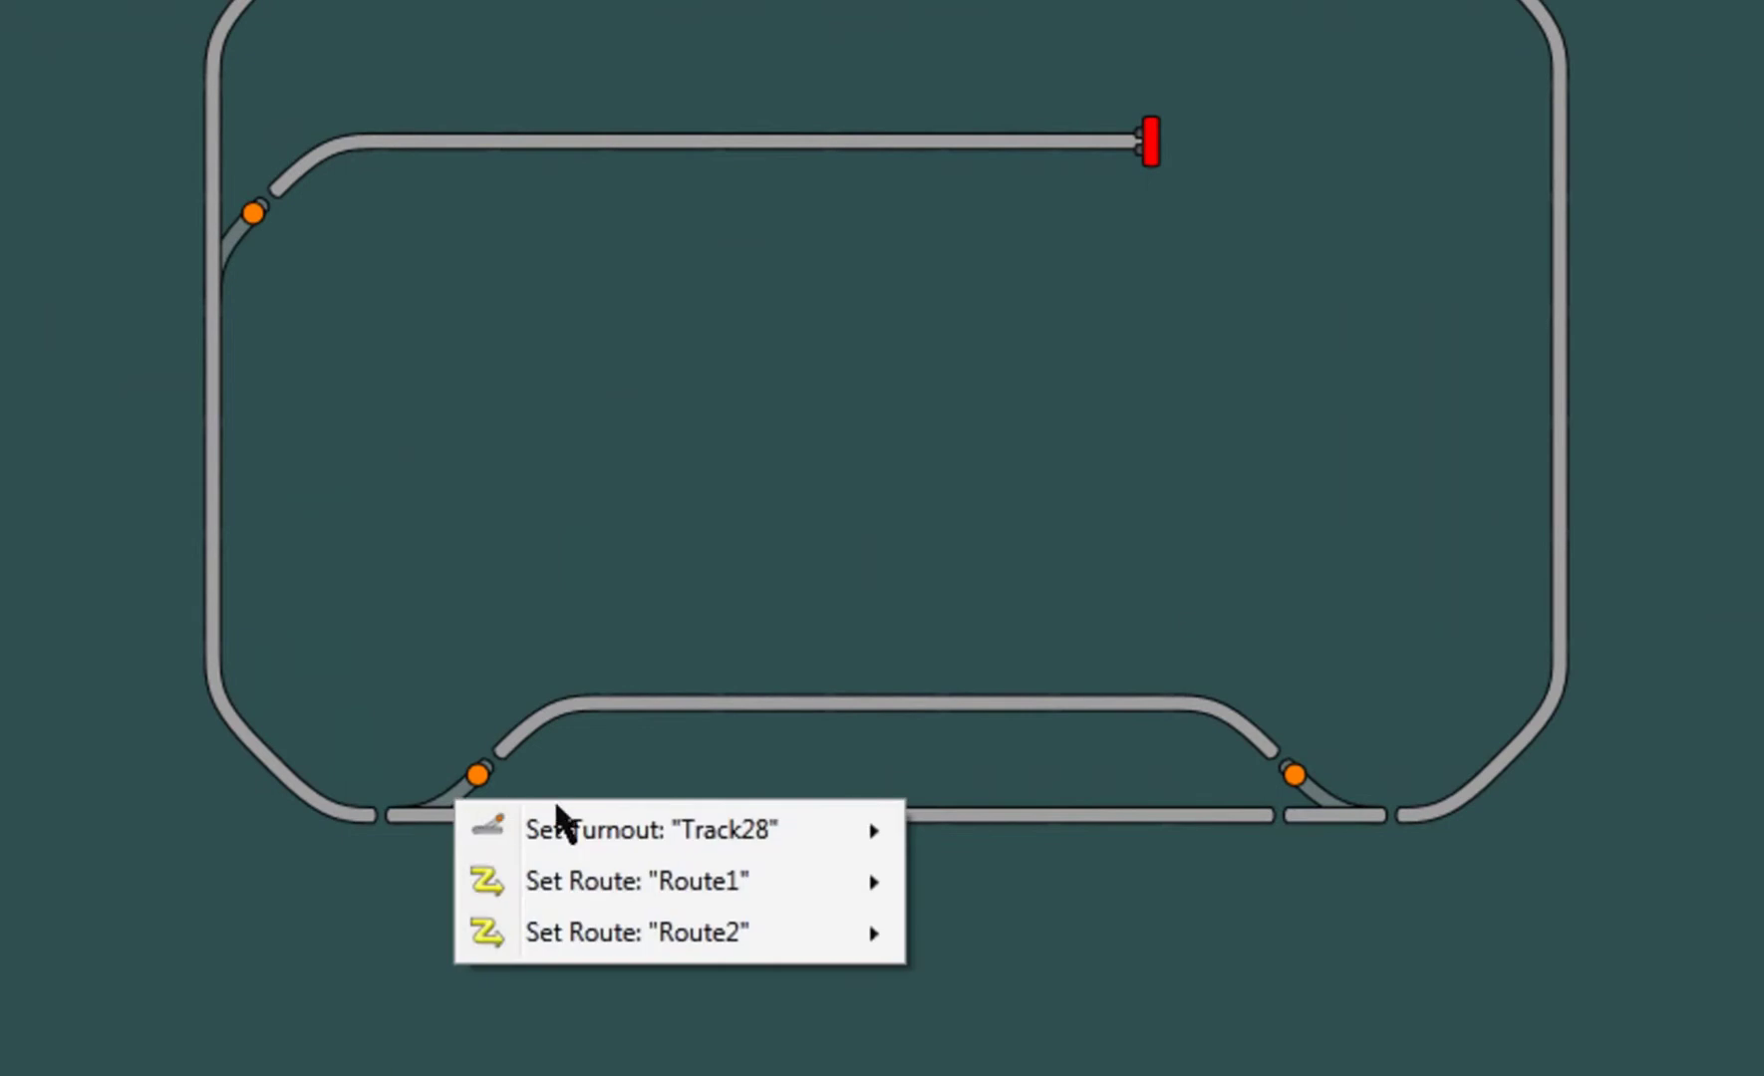
mouse_move(657, 835)
click(1014, 883)
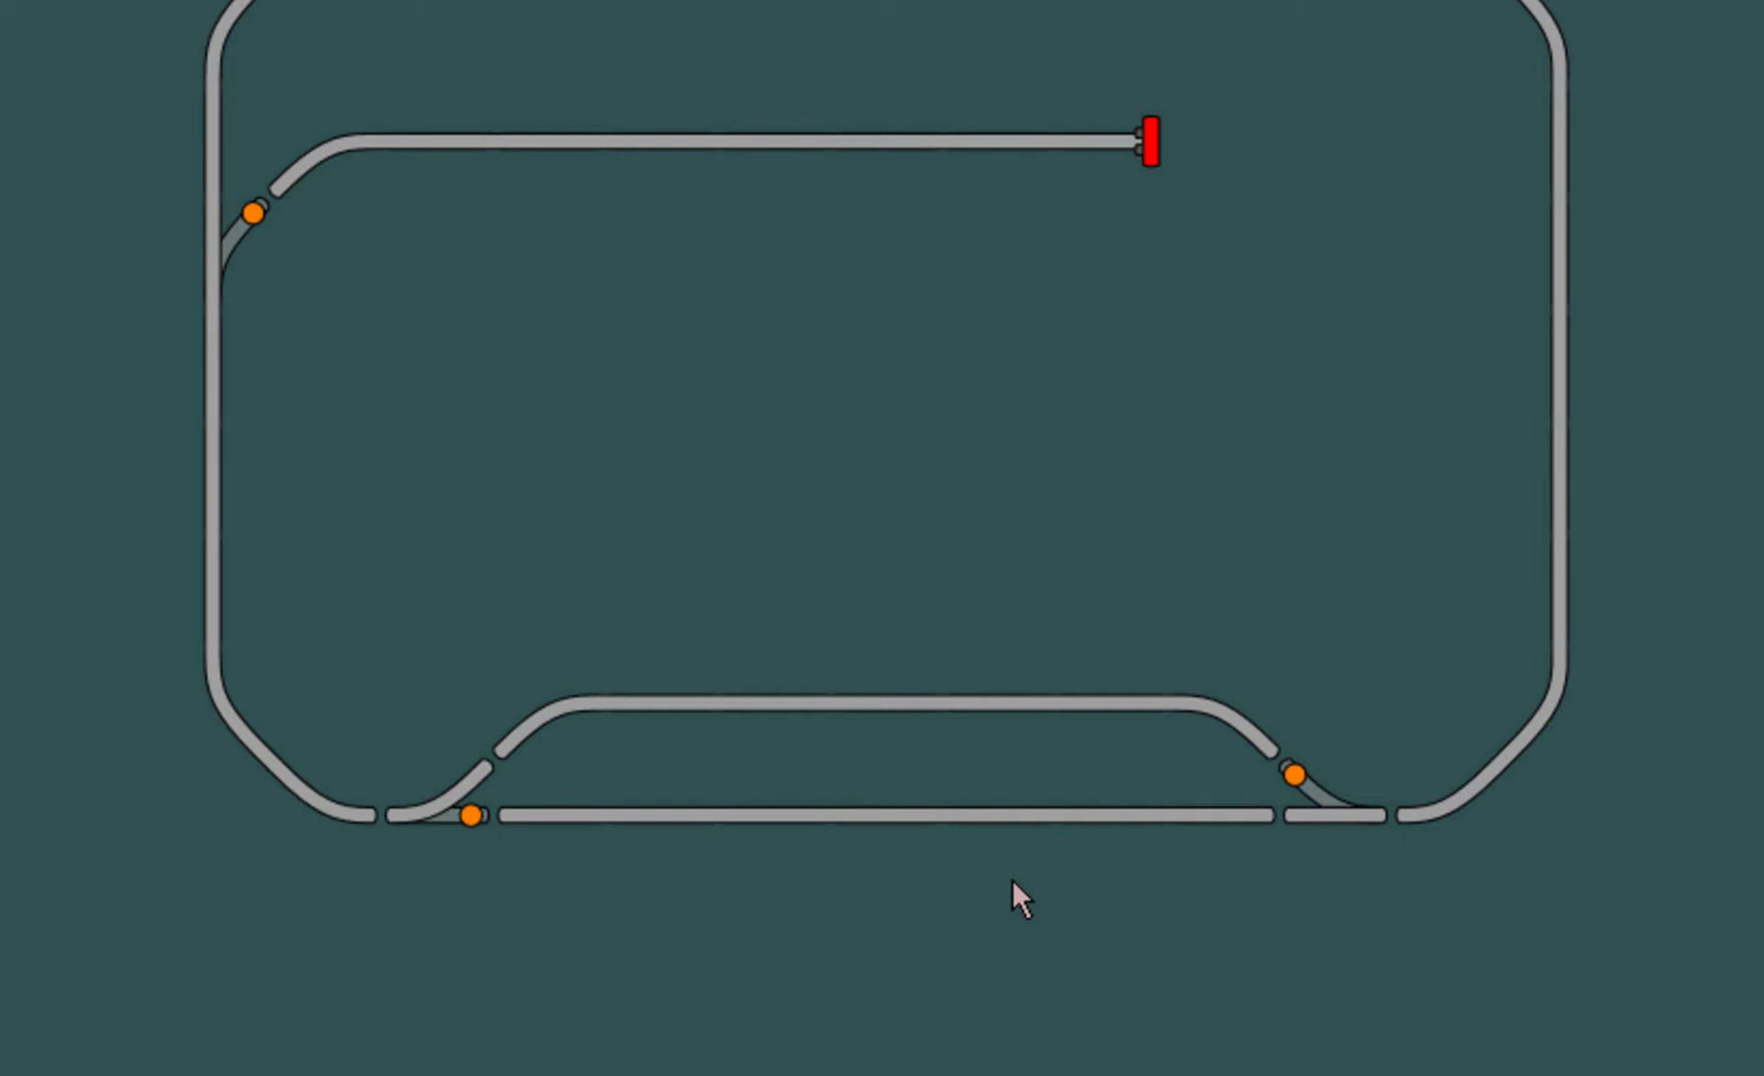
- Set and lock Route1 from turnout Track28
right_click(446, 813)
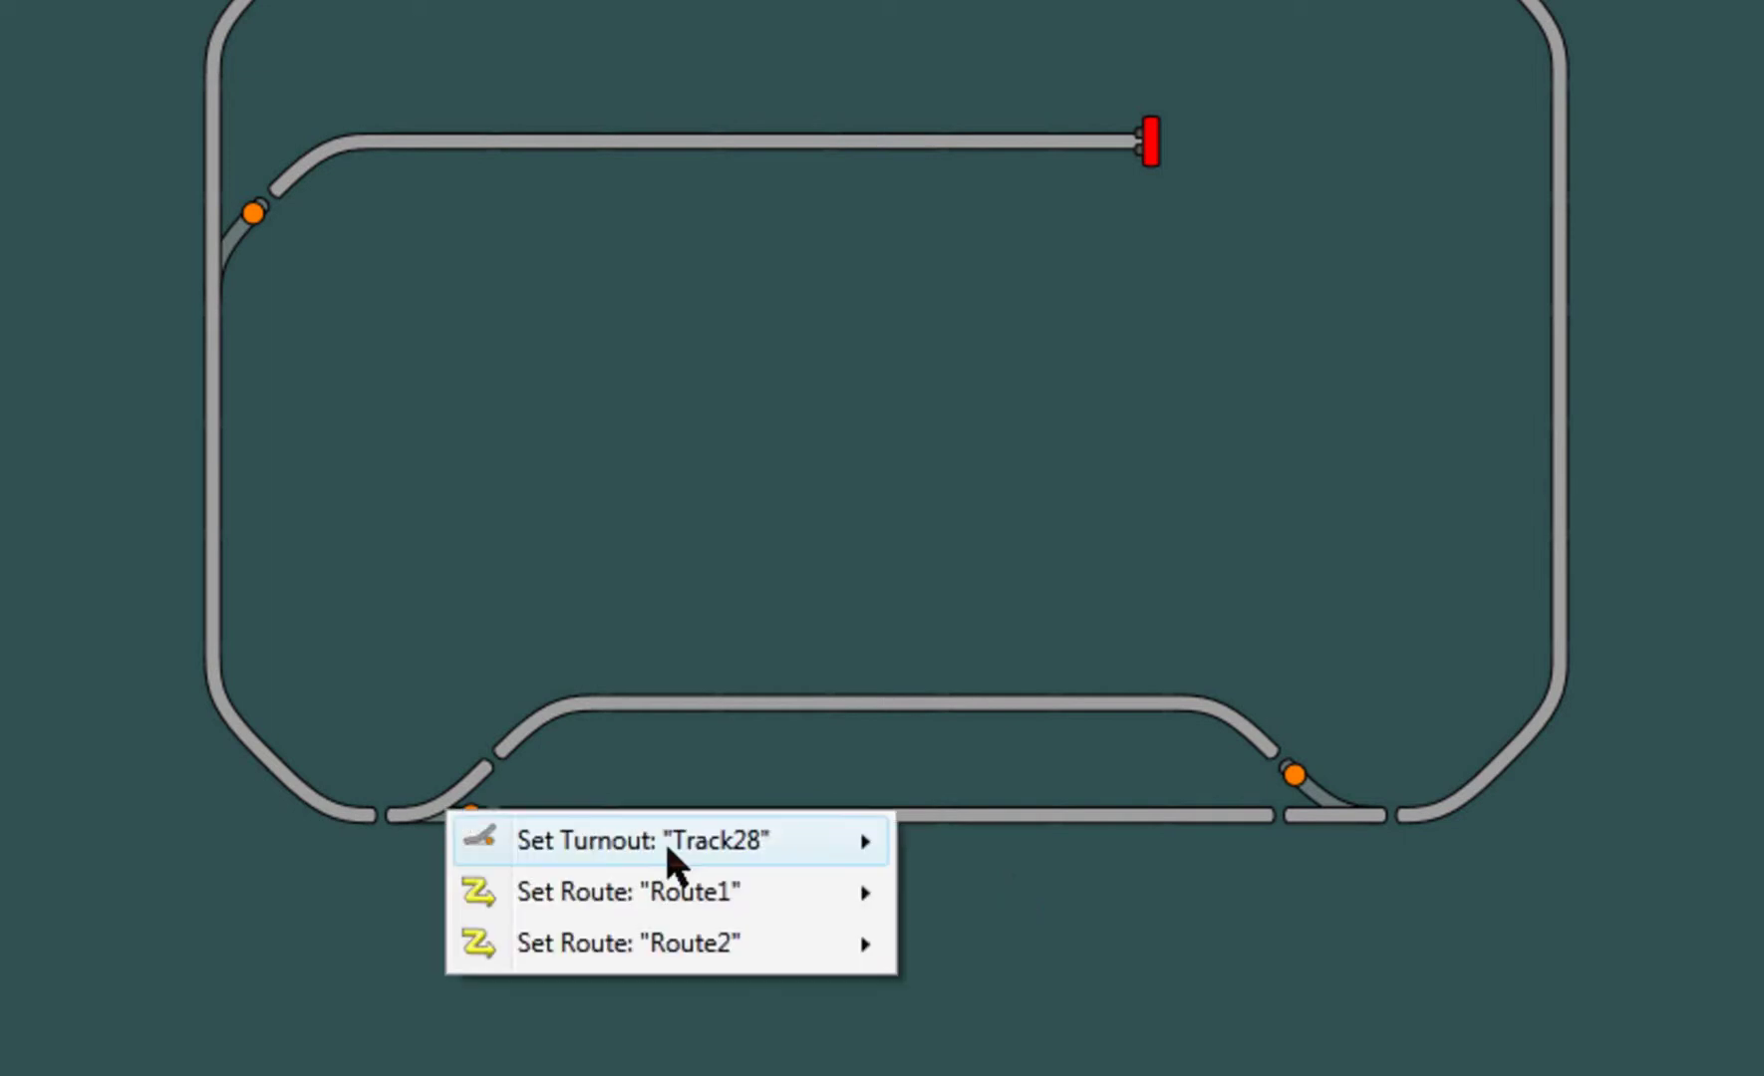
mouse_move(763, 871)
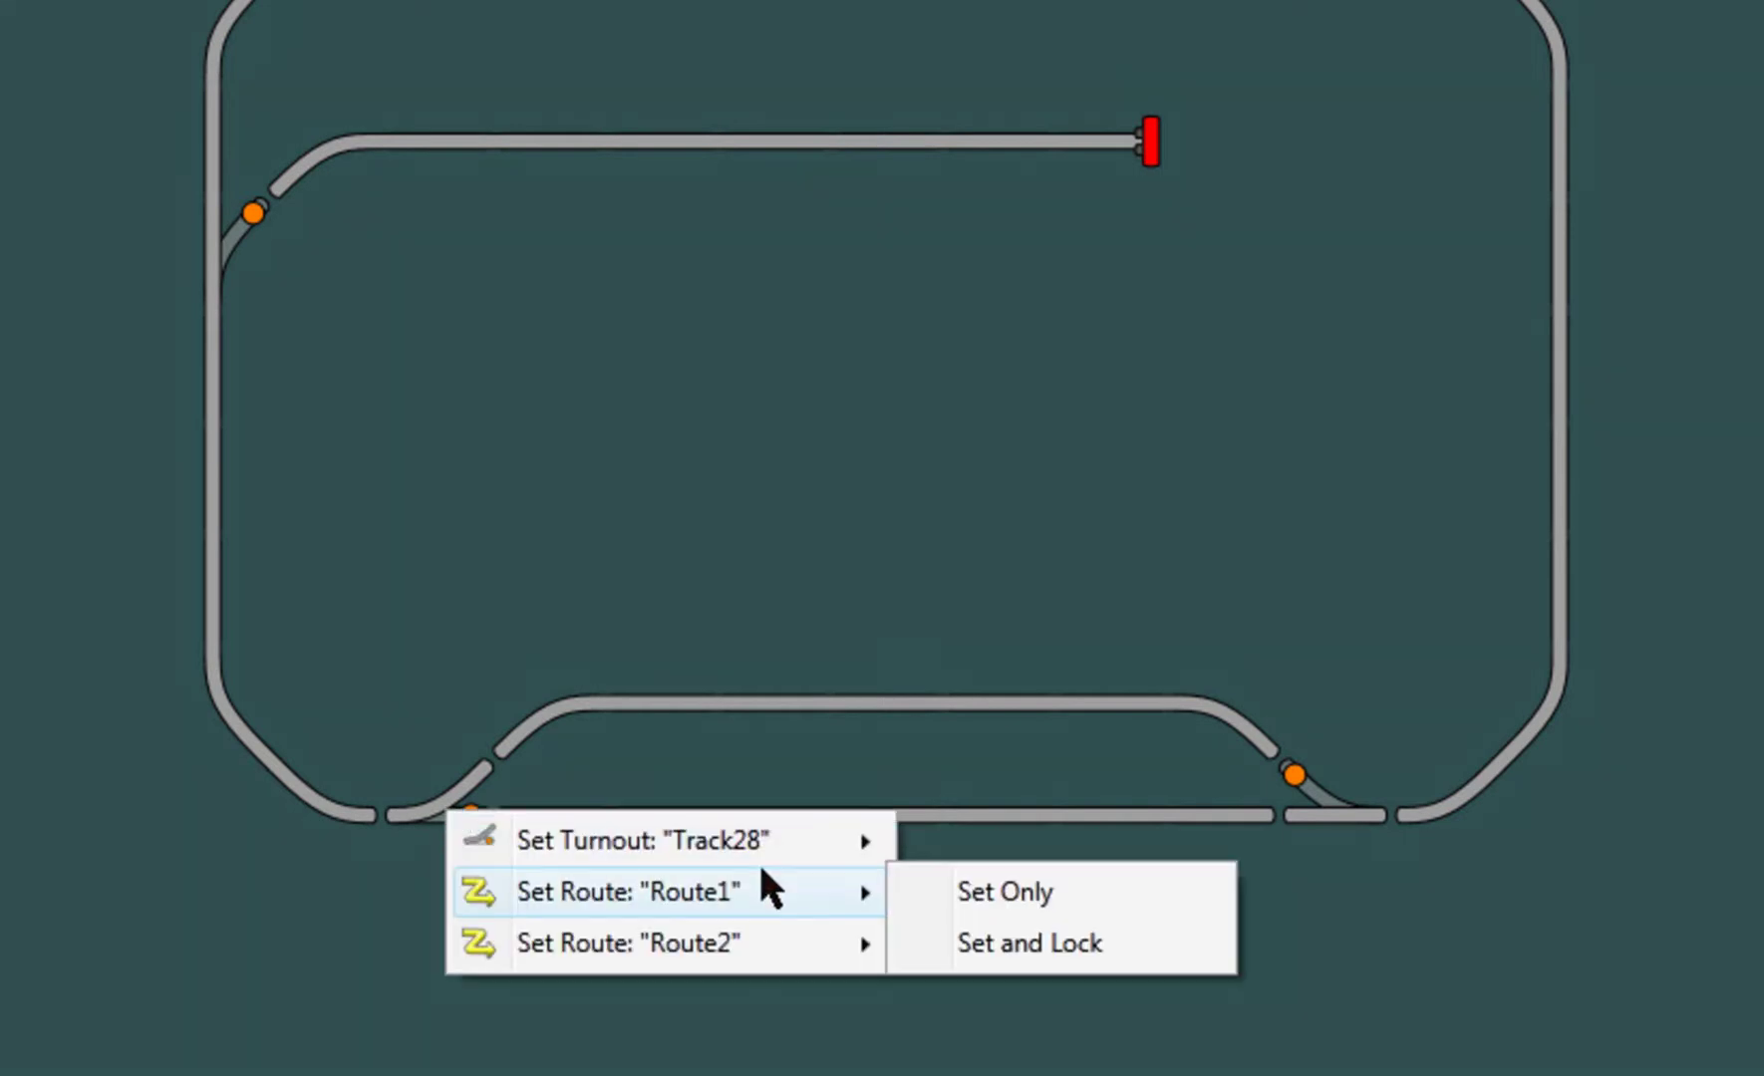
click(1006, 952)
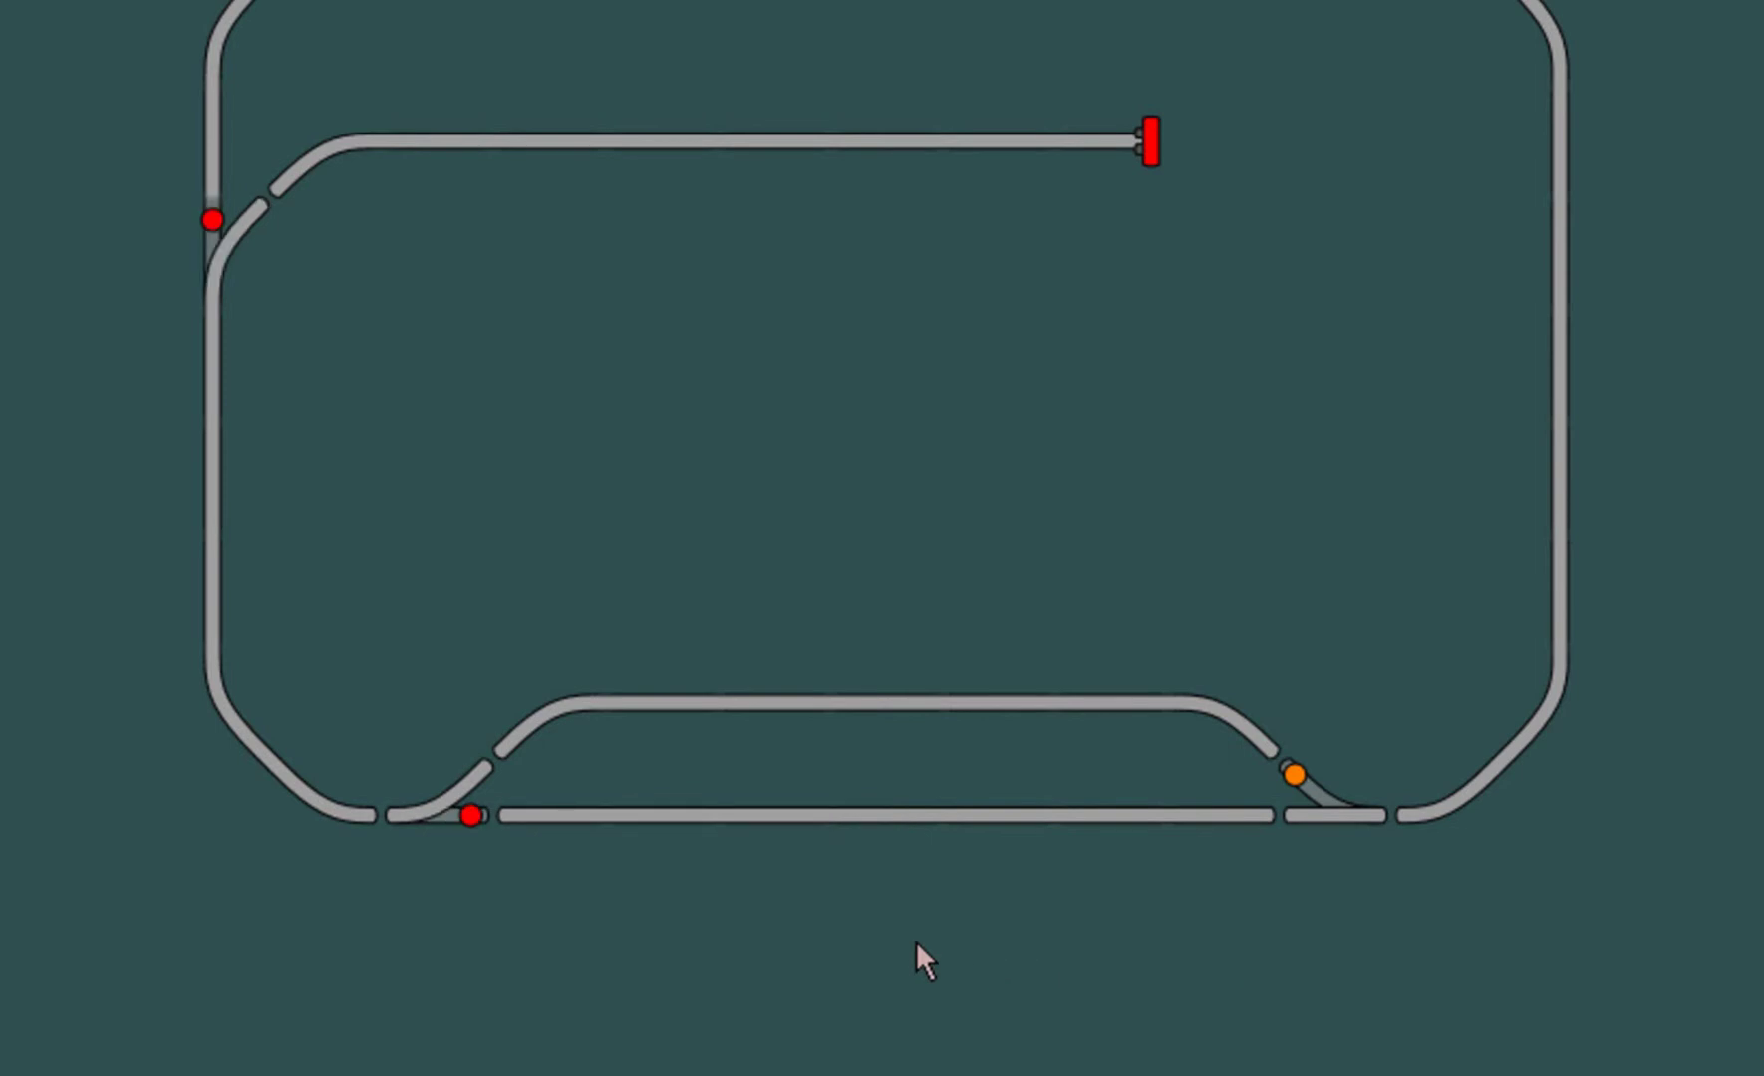
- Try to set turnout Track28 to Straight while Route1 is locked, and check the resulting entry in the CTC events
right_click(461, 818)
mouse_move(559, 842)
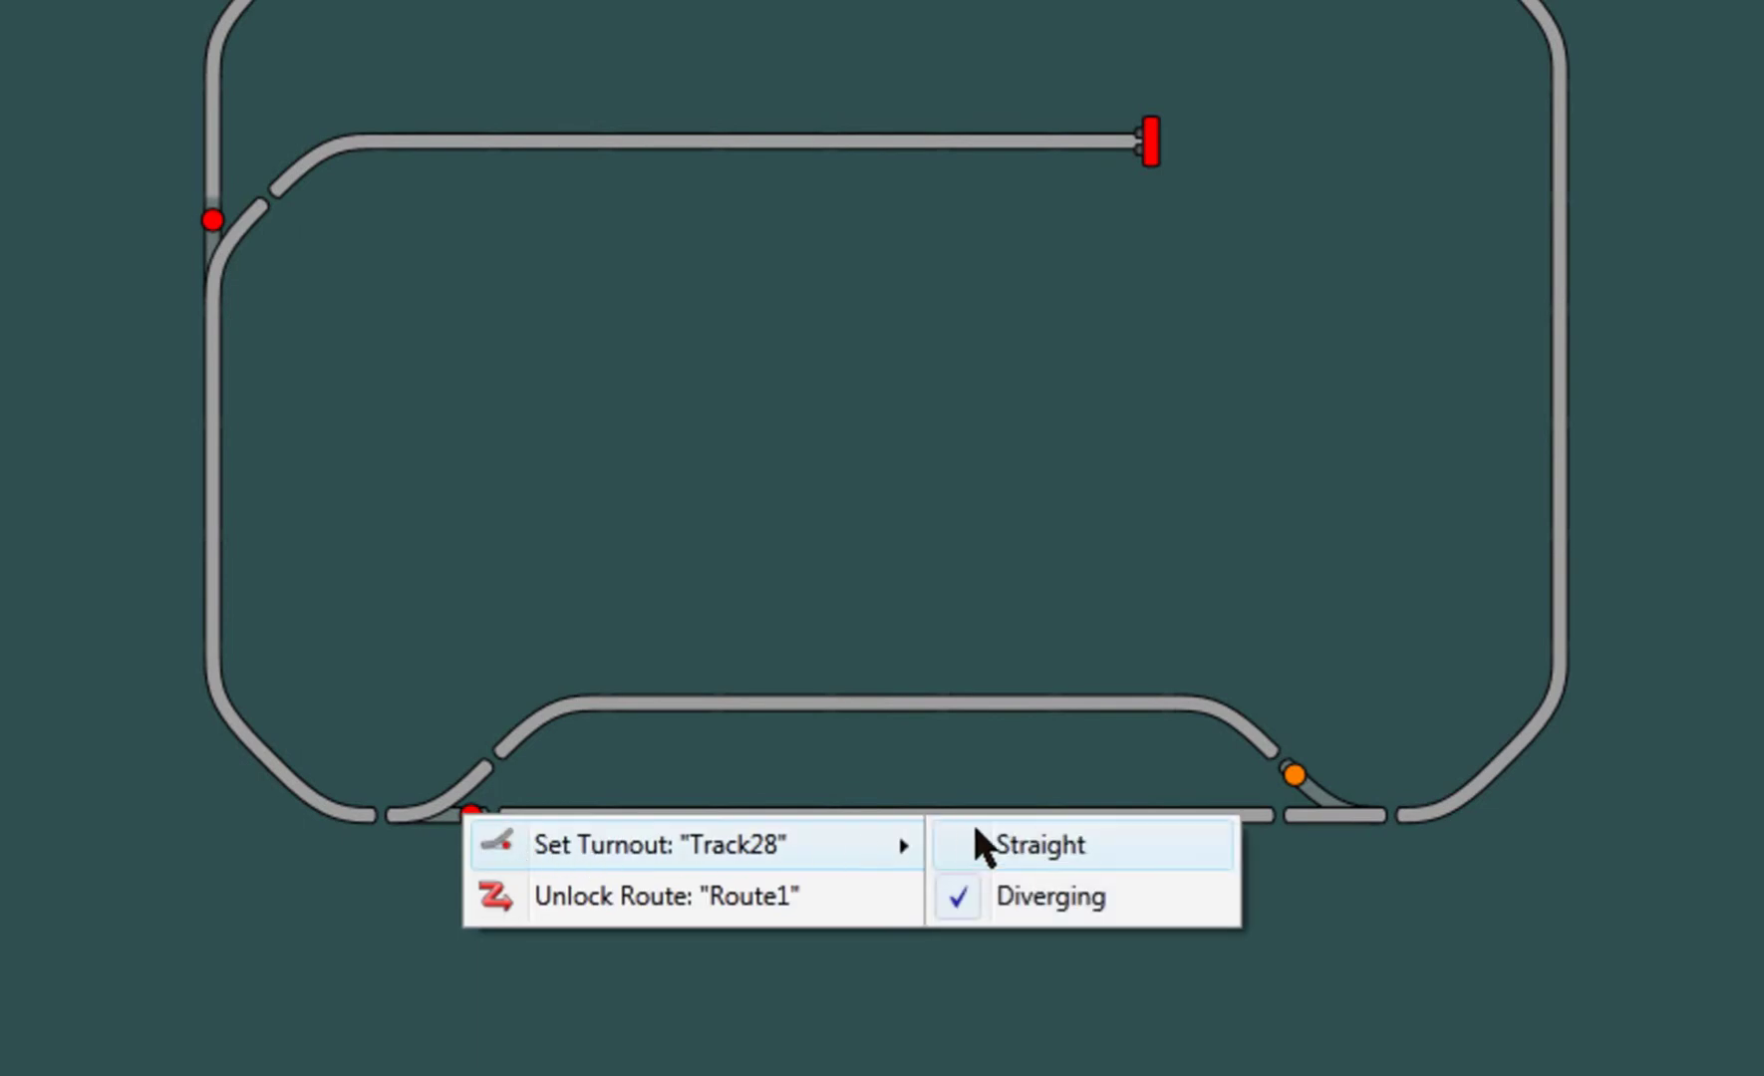
click(1004, 844)
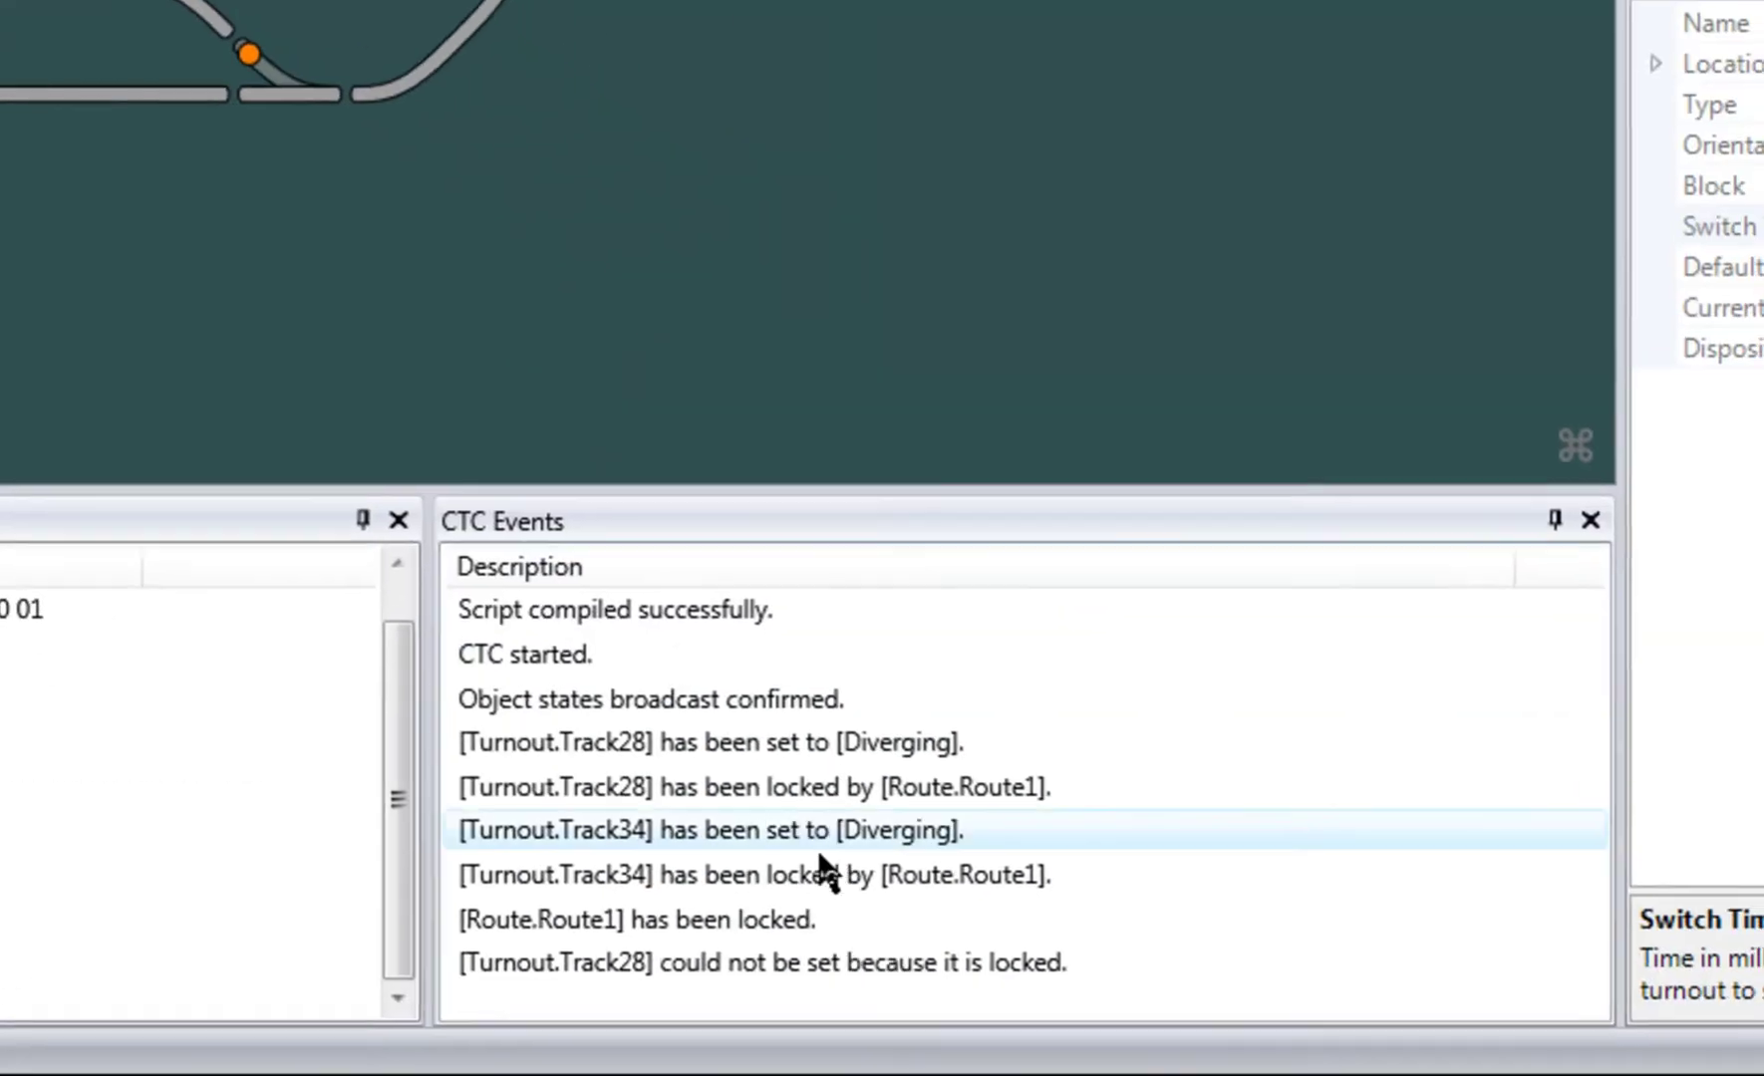
click(833, 969)
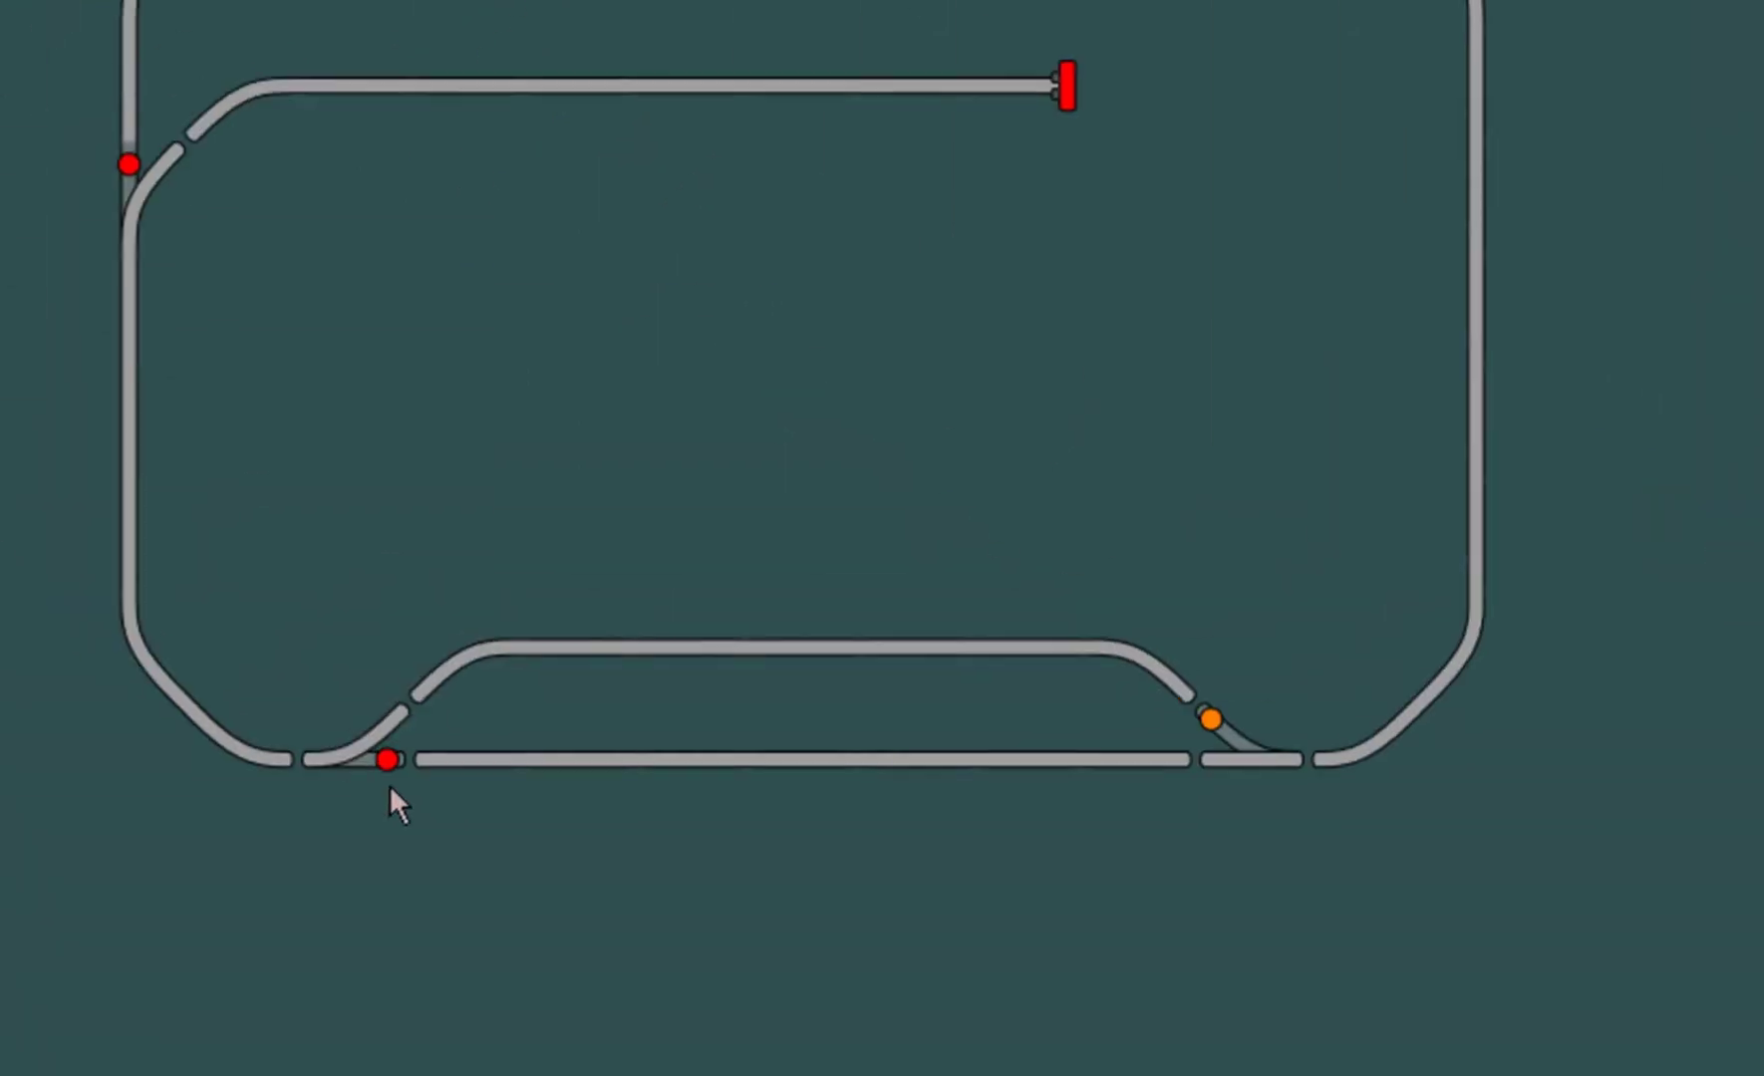
- Unlock Route1 and set turnout Track28 to Straight
right_click(424, 810)
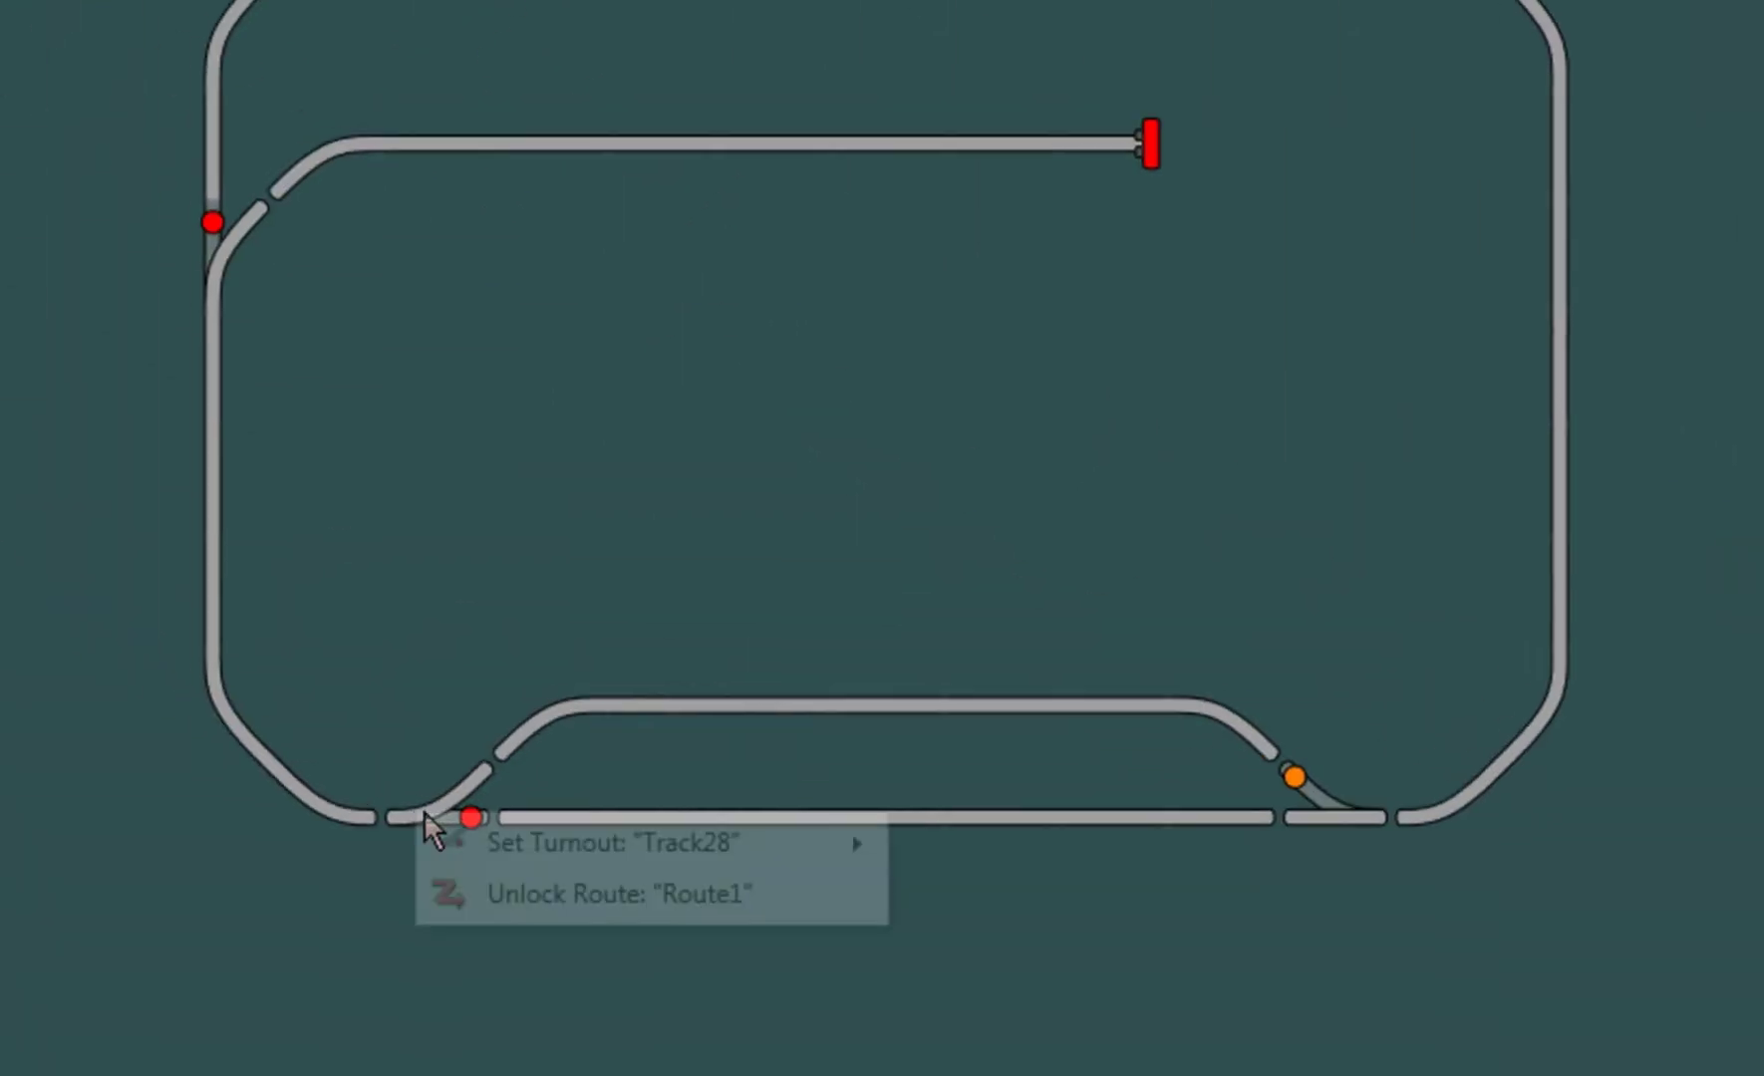
click(560, 892)
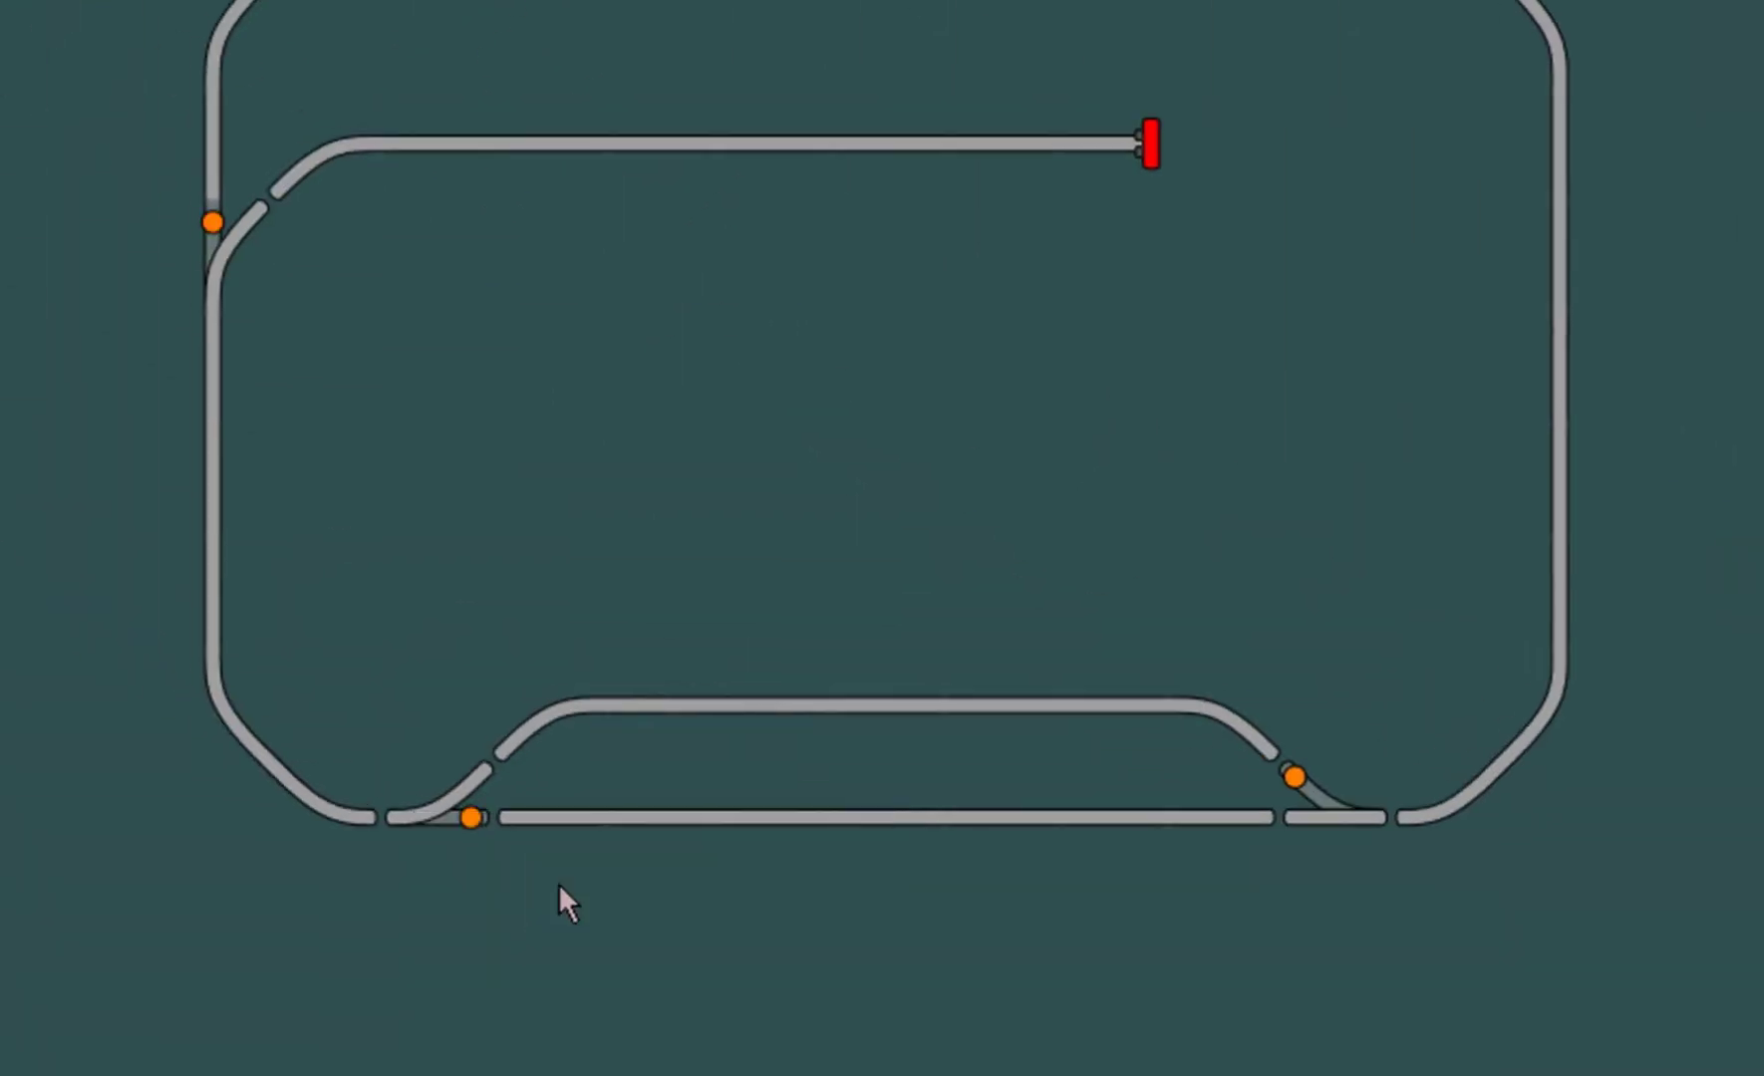
right_click(455, 811)
mouse_move(563, 838)
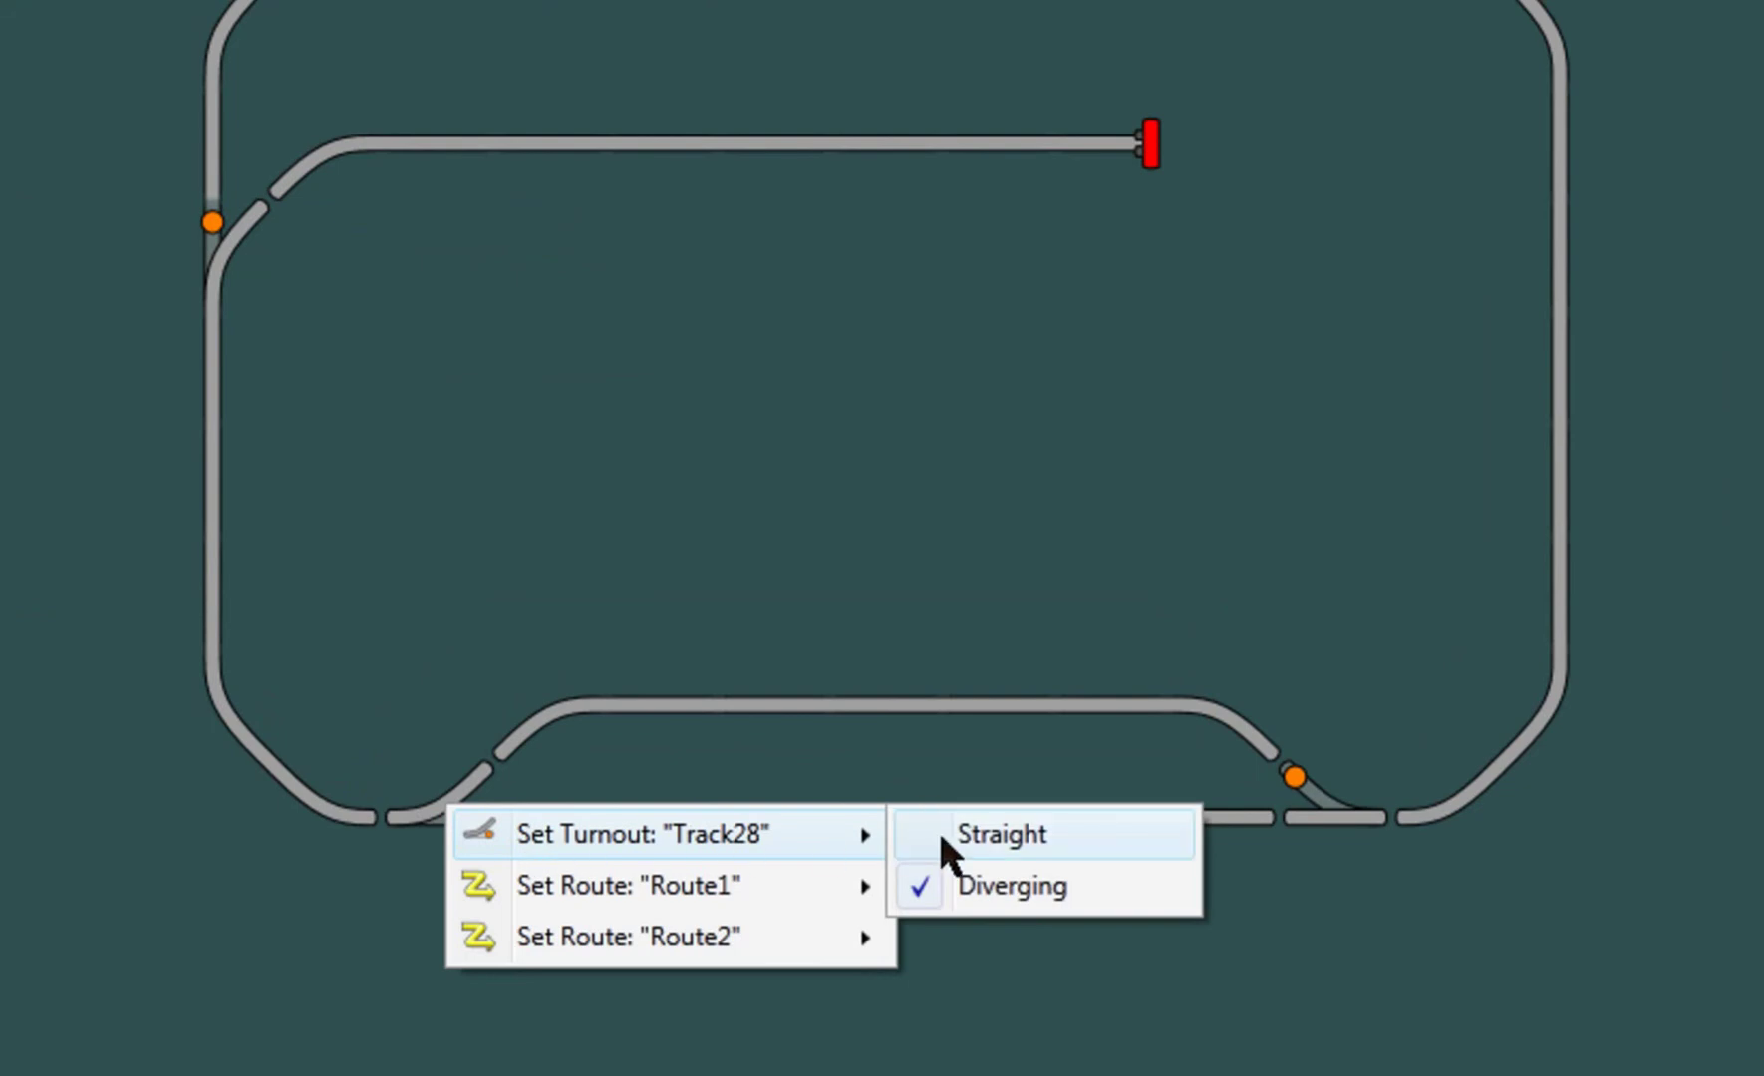
click(989, 835)
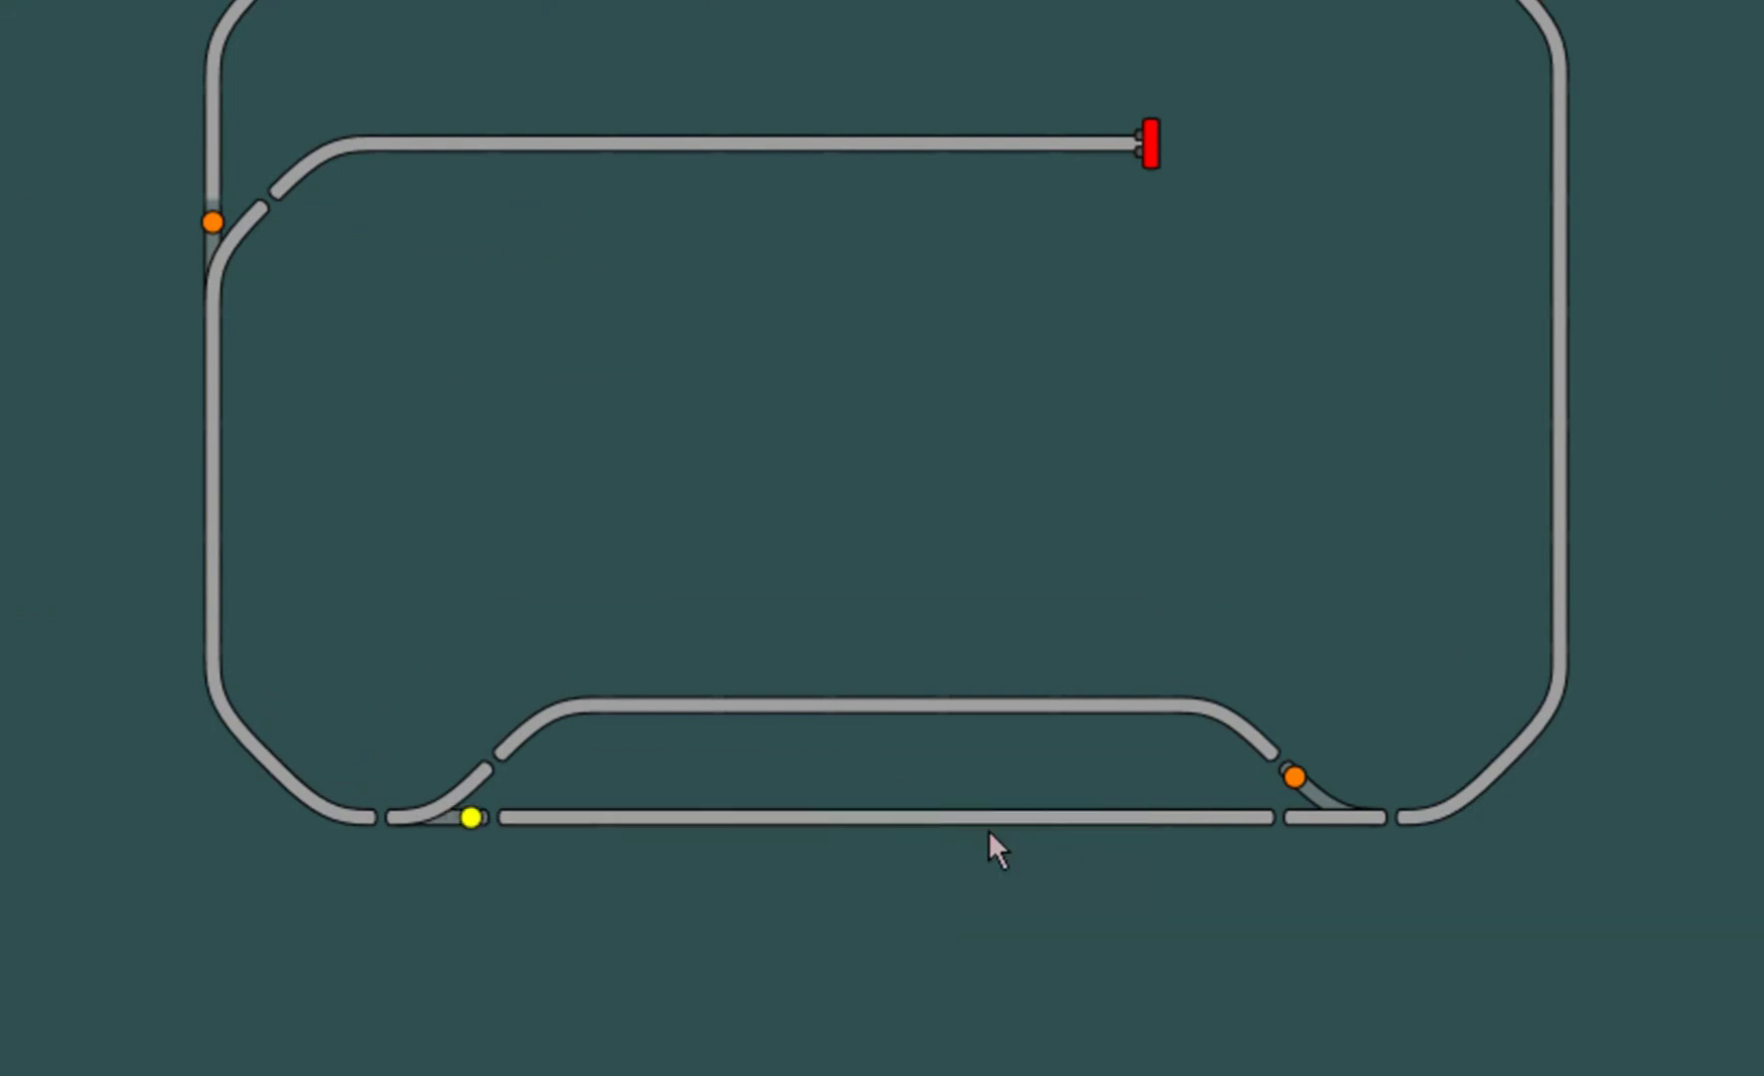